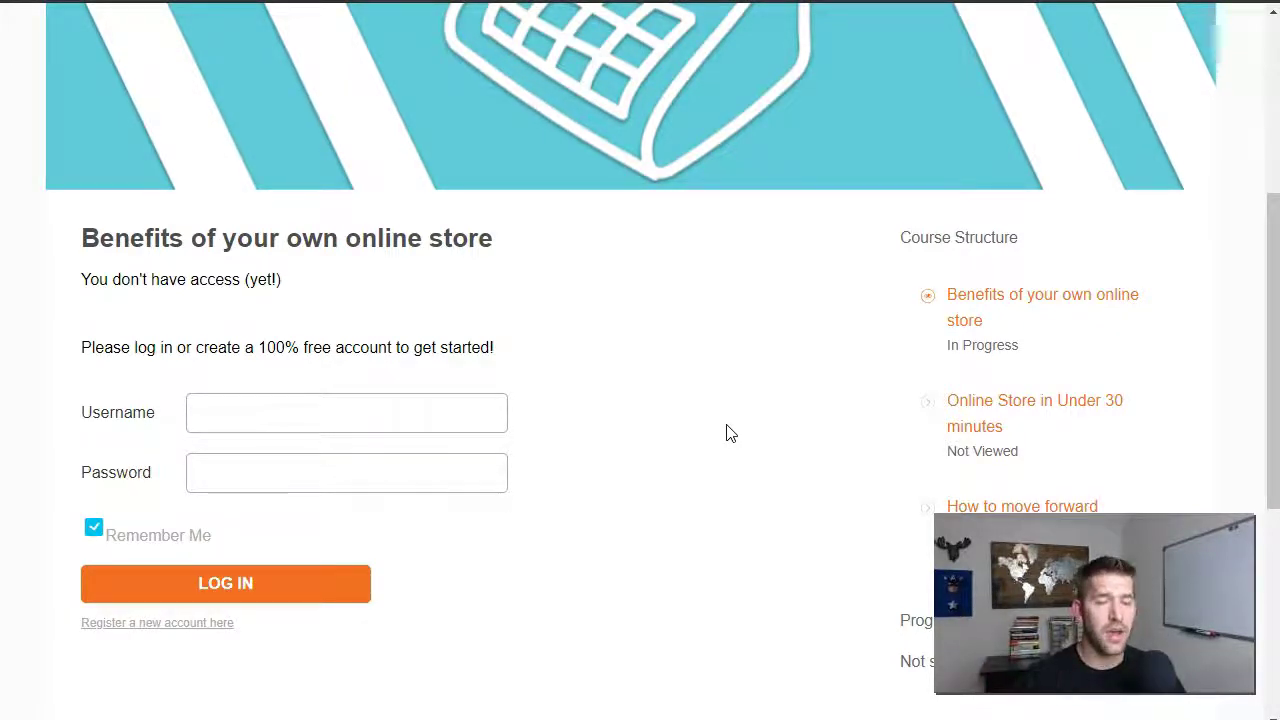
- Open the new-account registration form from the lesson's login prompt, look over its fields and return to the lesson page
click(168, 624)
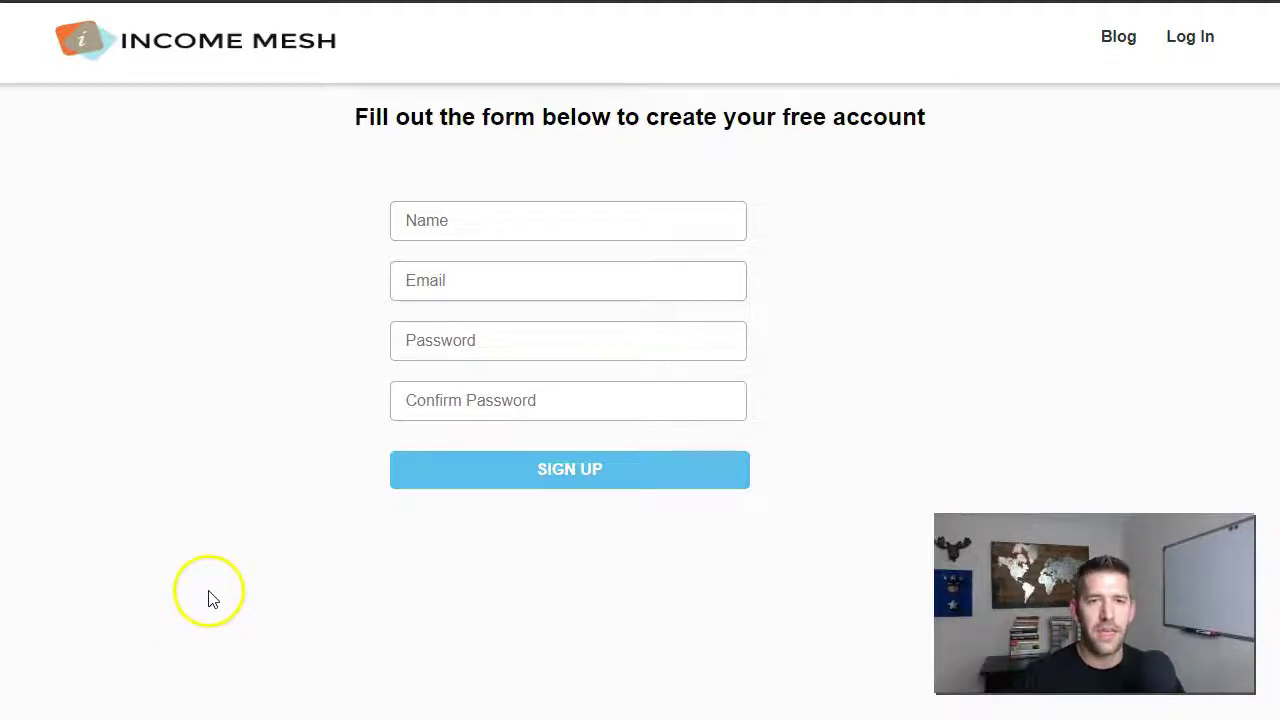
click(482, 225)
click(1049, 247)
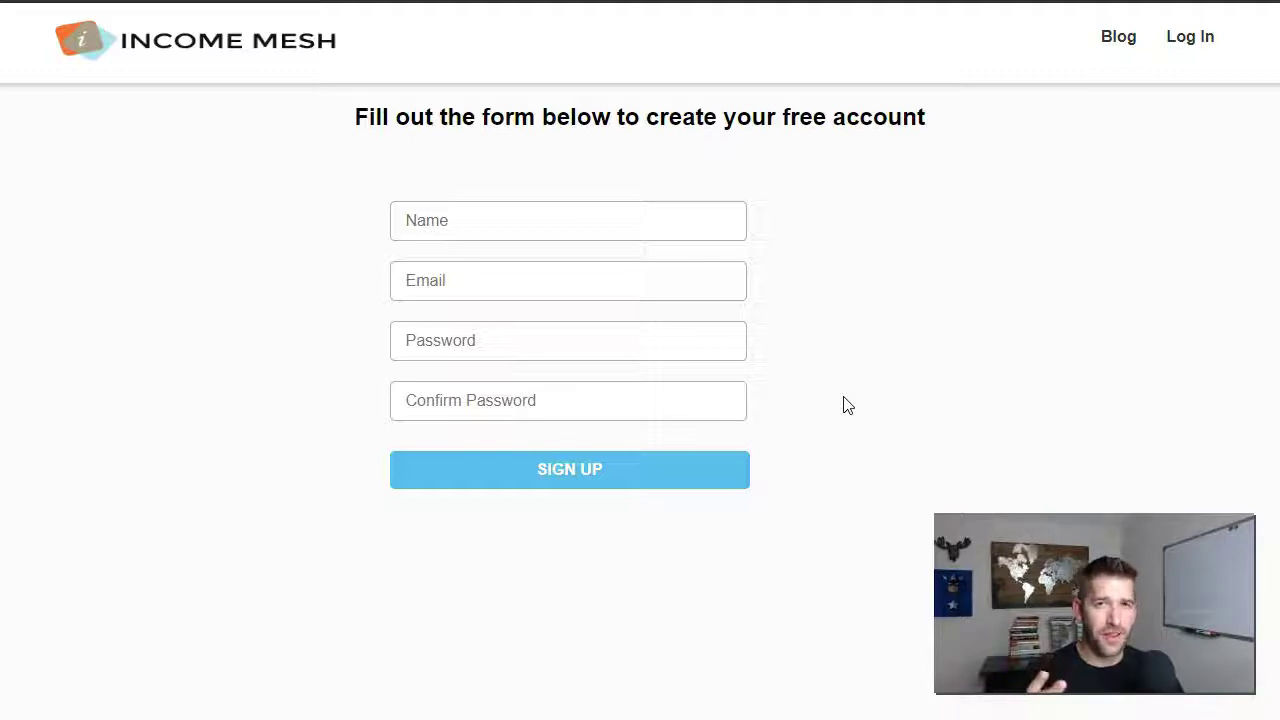
click(871, 309)
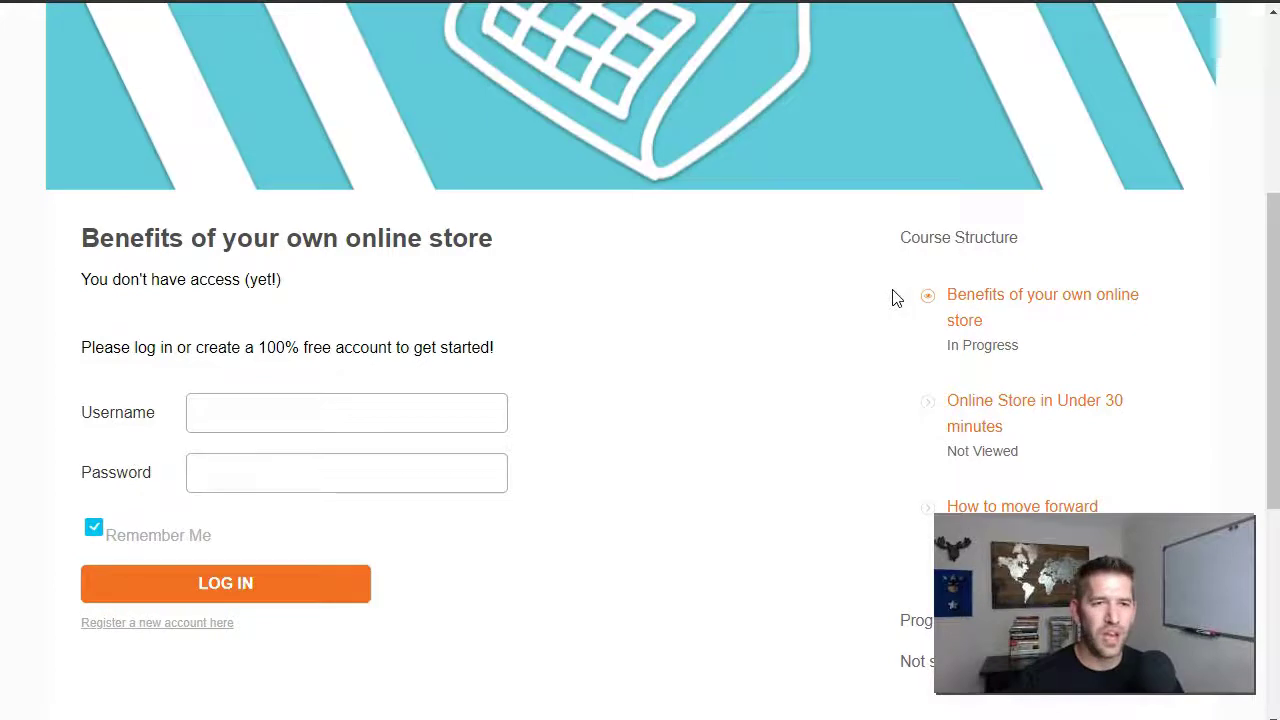
- Fill in the lesson page's login form with the sample username "jasdfasdf" and a placeholder password
click(672, 398)
click(329, 420)
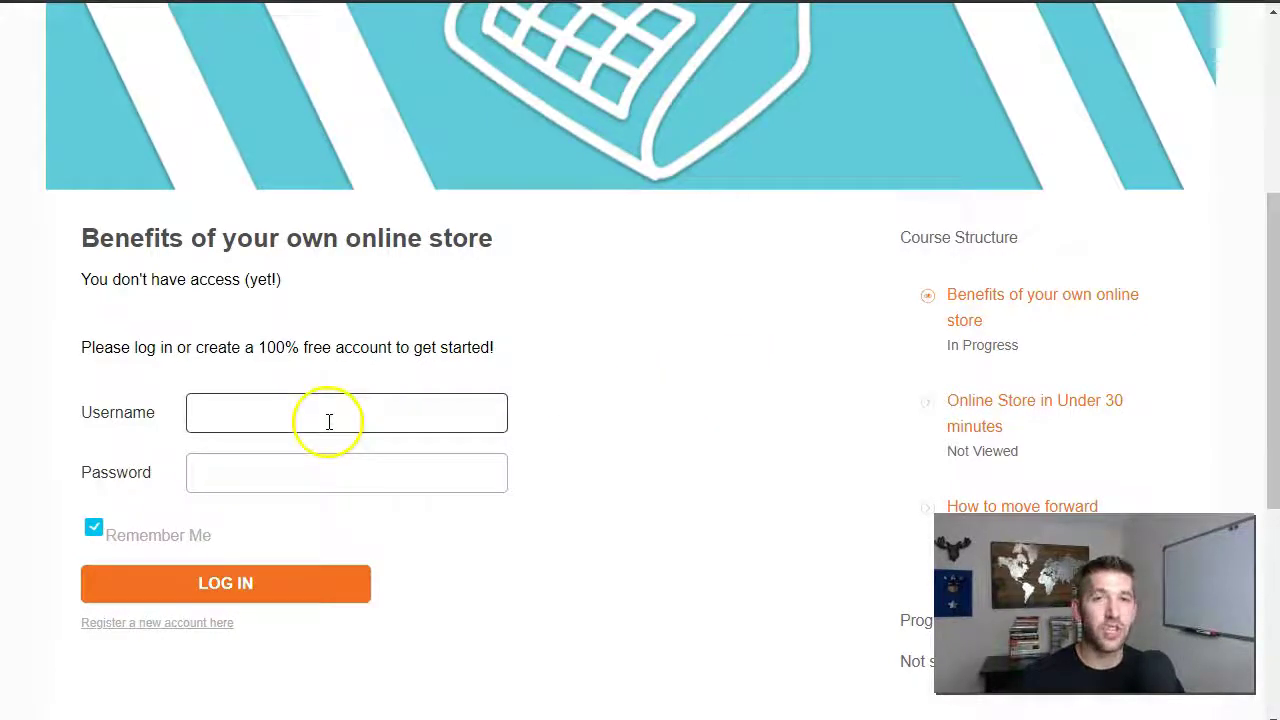
click(206, 414)
click(626, 457)
click(349, 425)
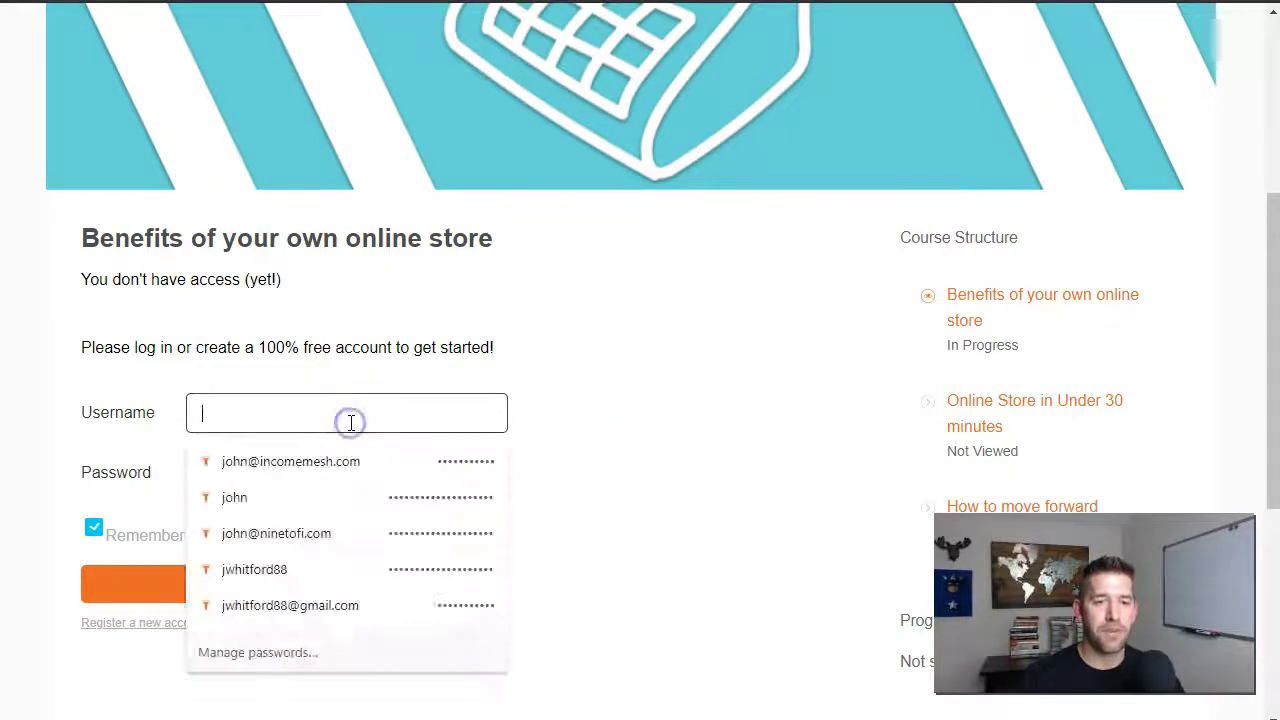
text(jasdfasdf)
click(331, 478)
text(asdfasdfasdf)
click(692, 484)
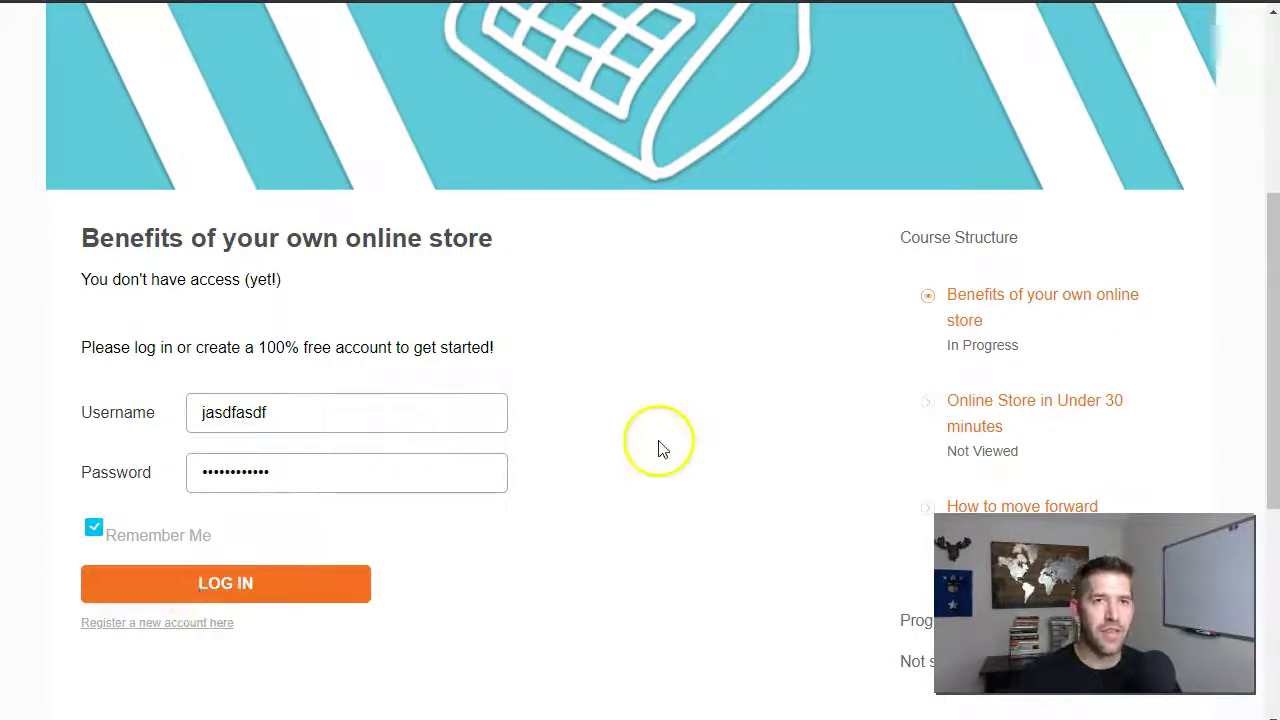
- Submit the filled-in login form on the lesson page
scroll(466, 517, up, 4)
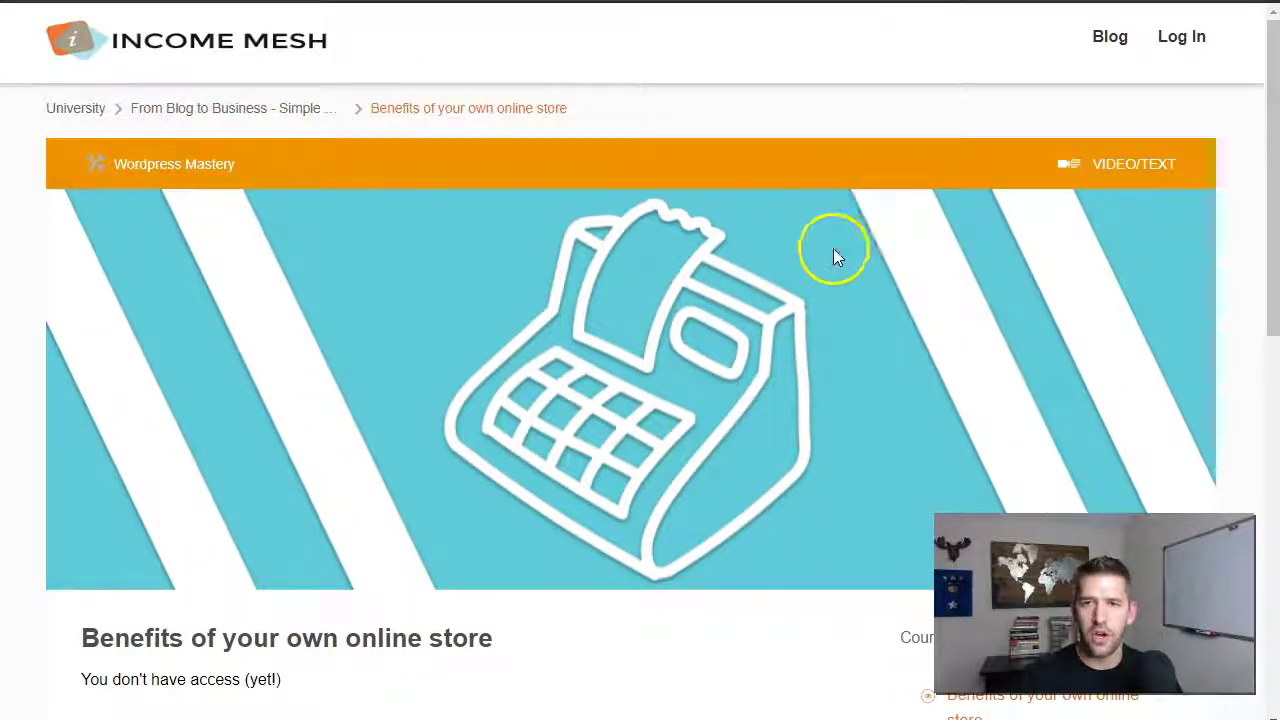
scroll(833, 248, down, 4)
click(298, 578)
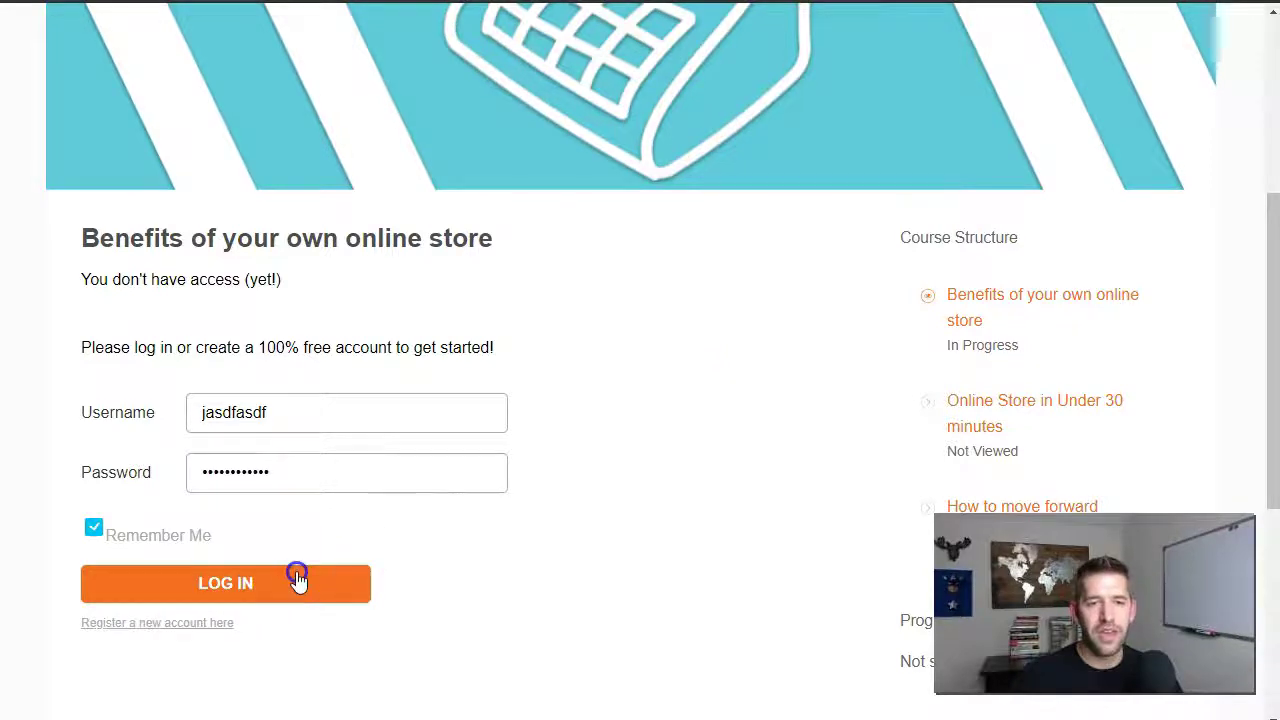
click(313, 570)
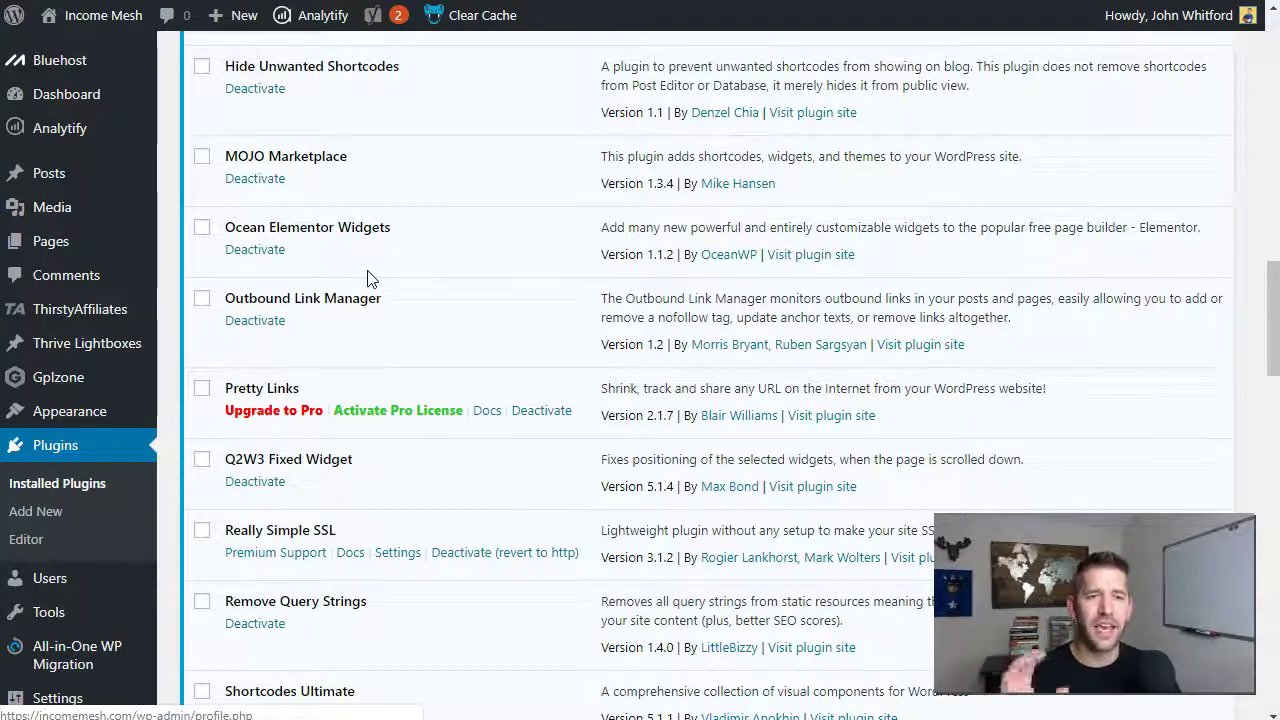
- Search the WordPress plugin directory for "theme my login" from the site's admin area
click(53, 514)
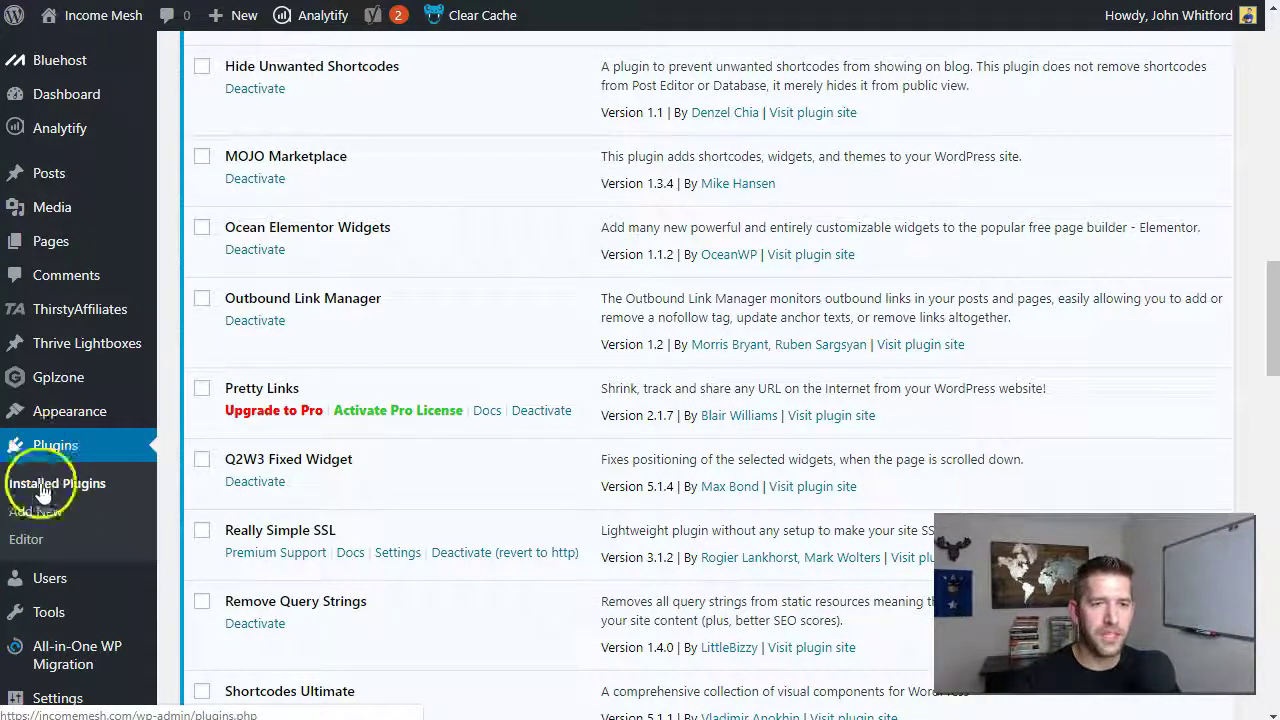
click(40, 514)
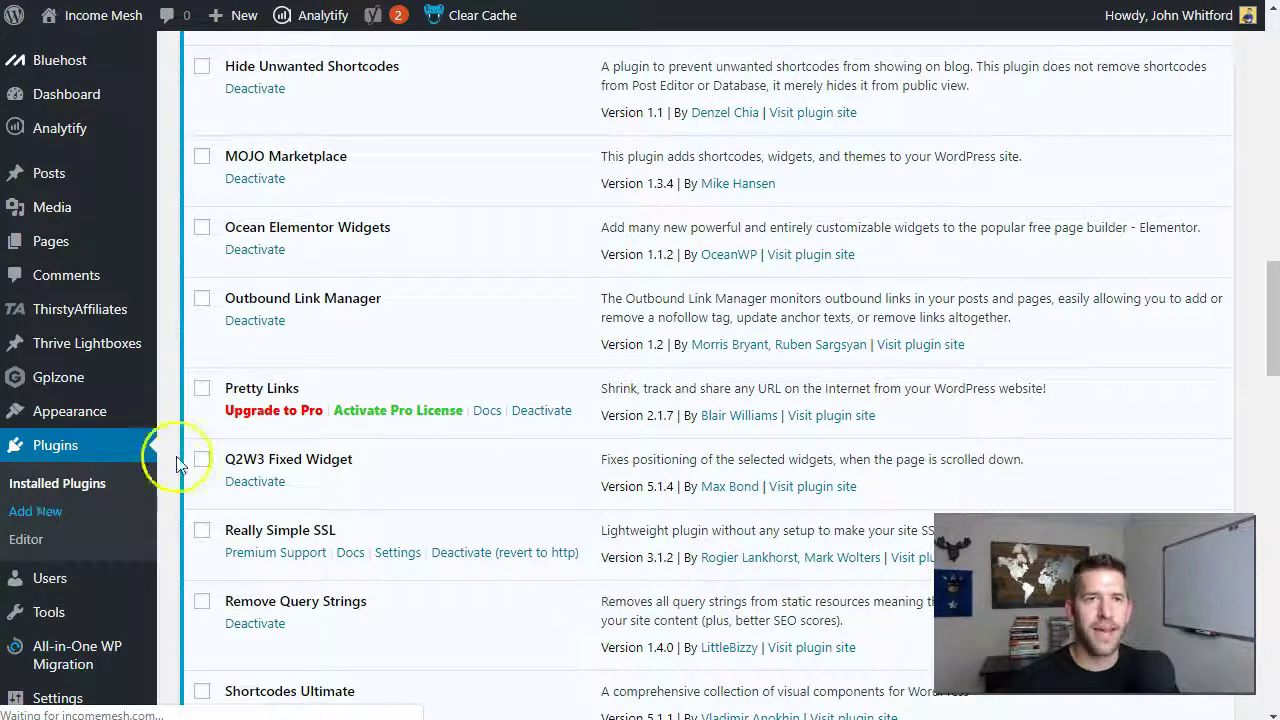
click(1000, 110)
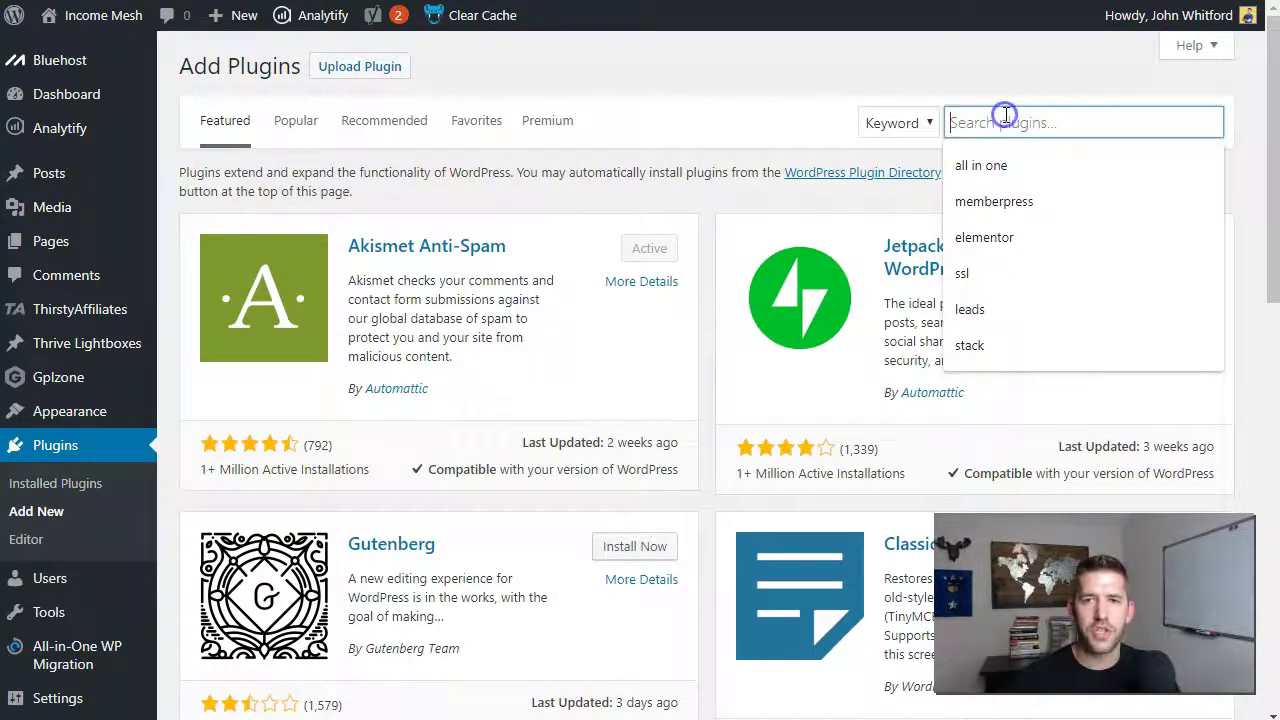
text(theme my login)
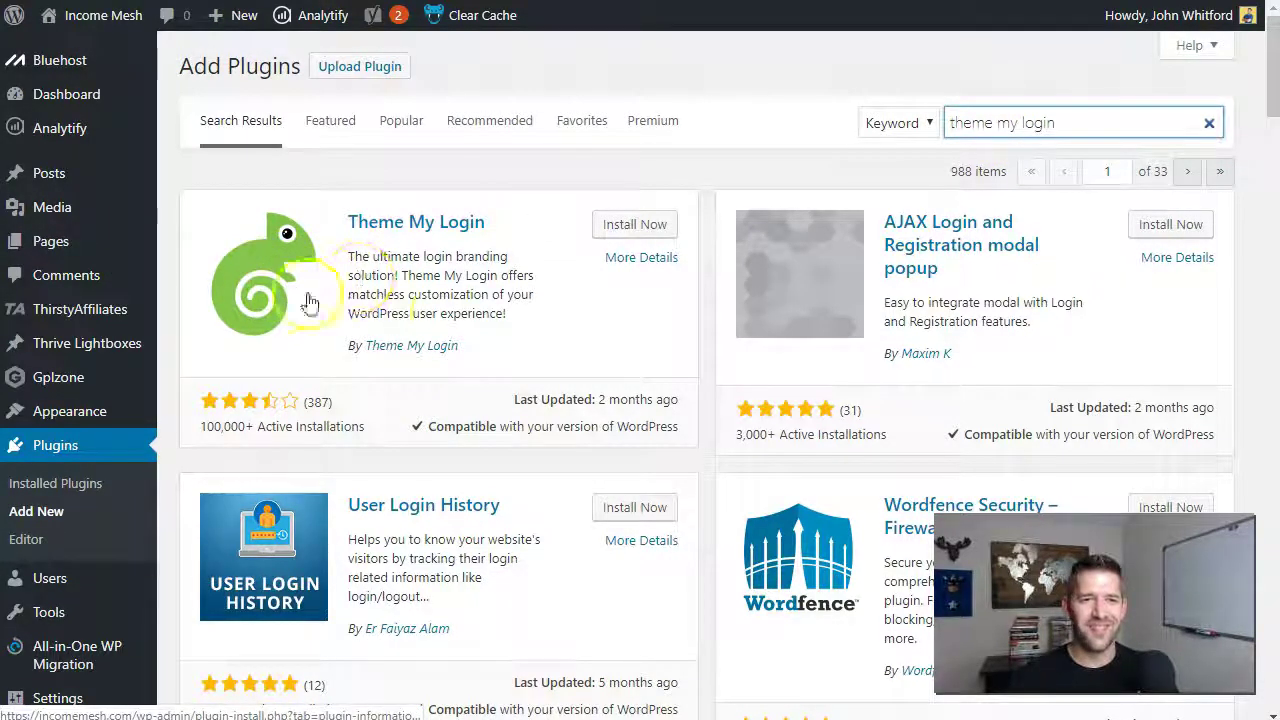
- Install and activate the Theme My Login plugin
click(630, 226)
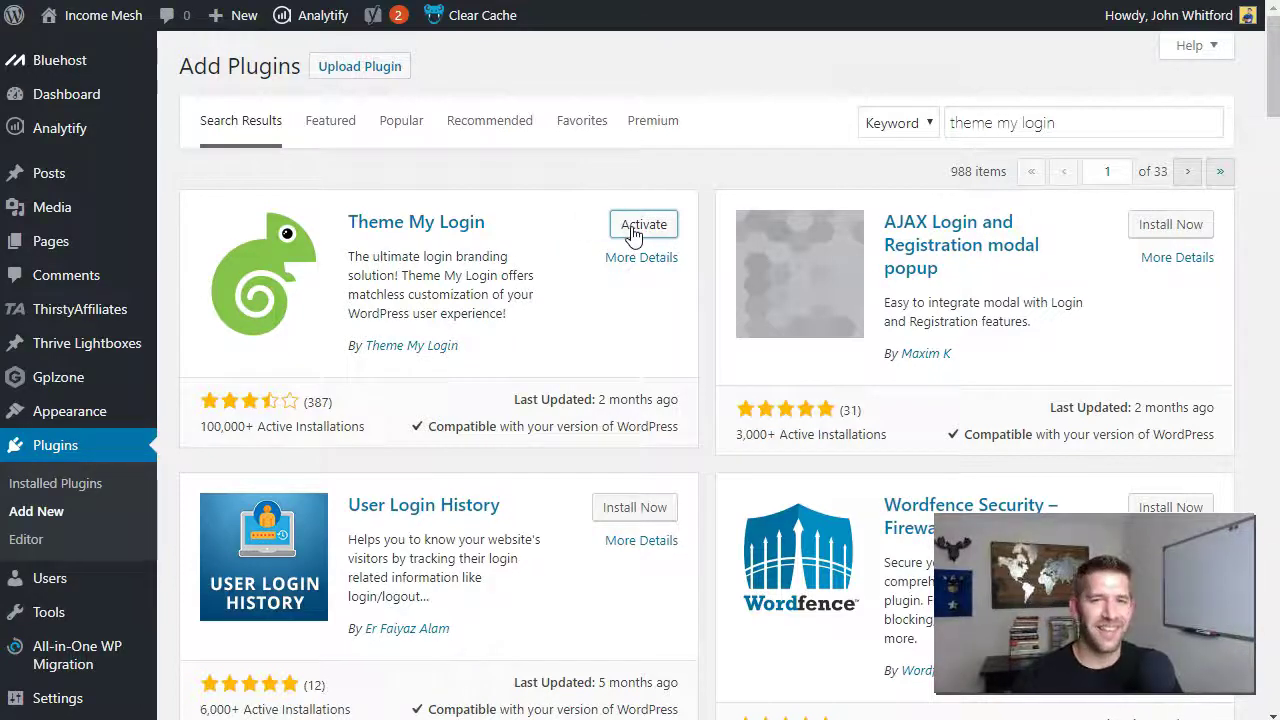
click(632, 228)
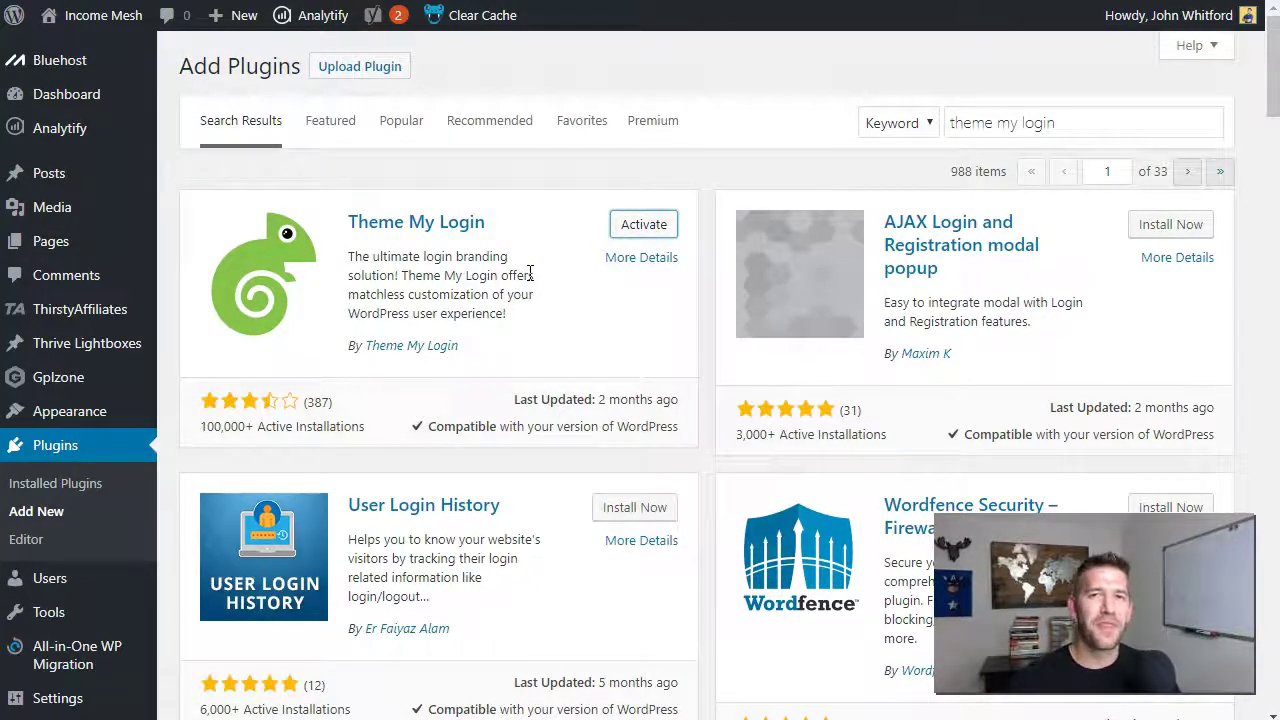
click(472, 272)
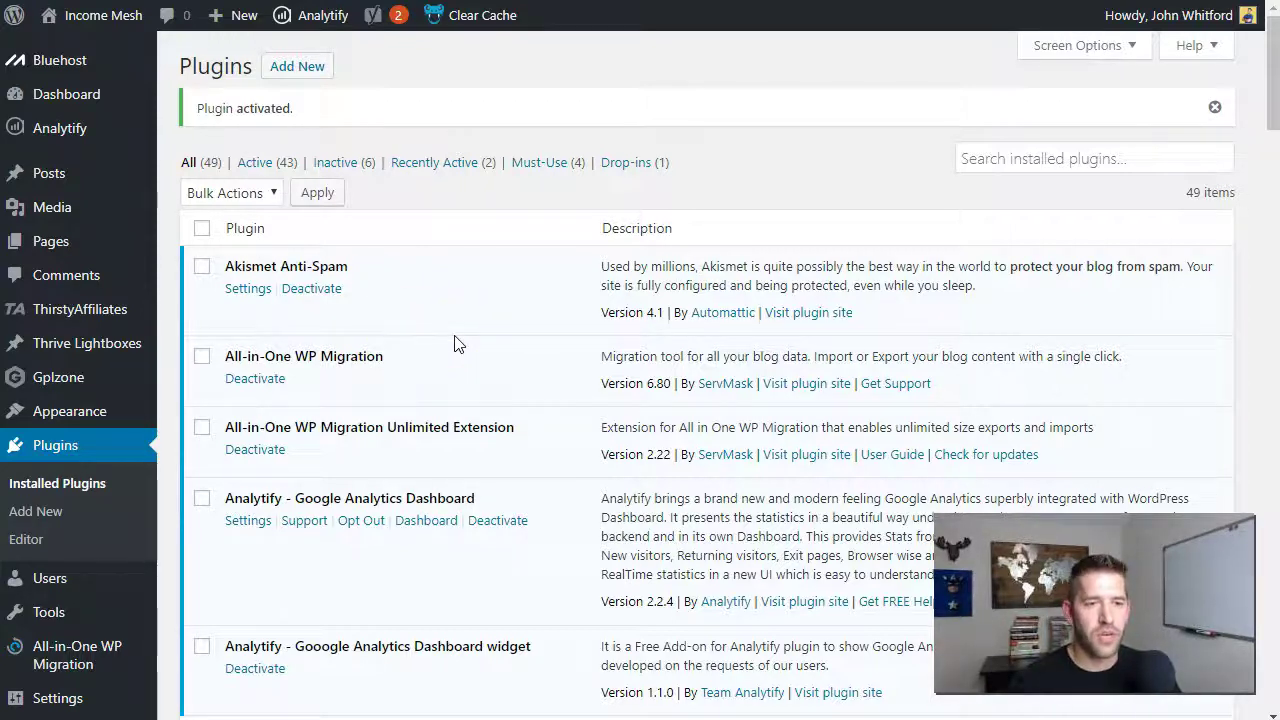
- Open the general settings of the Theme My Login plugin
scroll(92, 490, down, 3)
scroll(90, 497, down, 2)
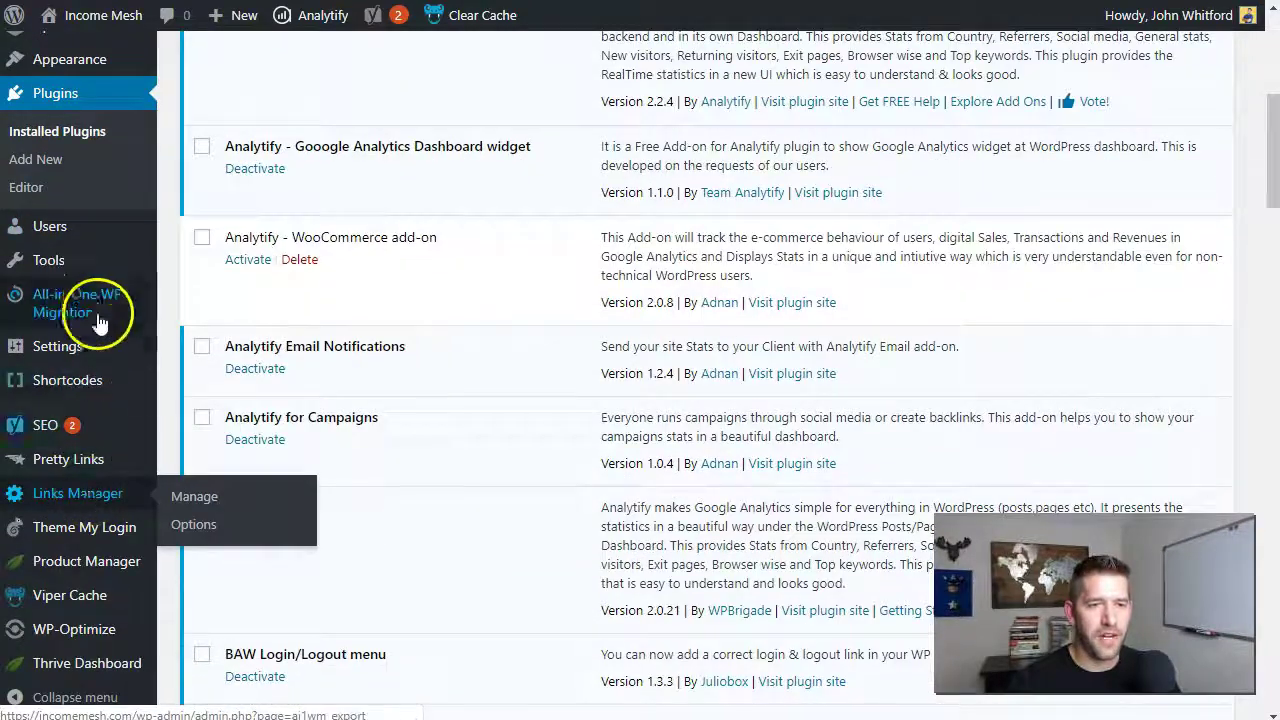
mouse_move(30, 530)
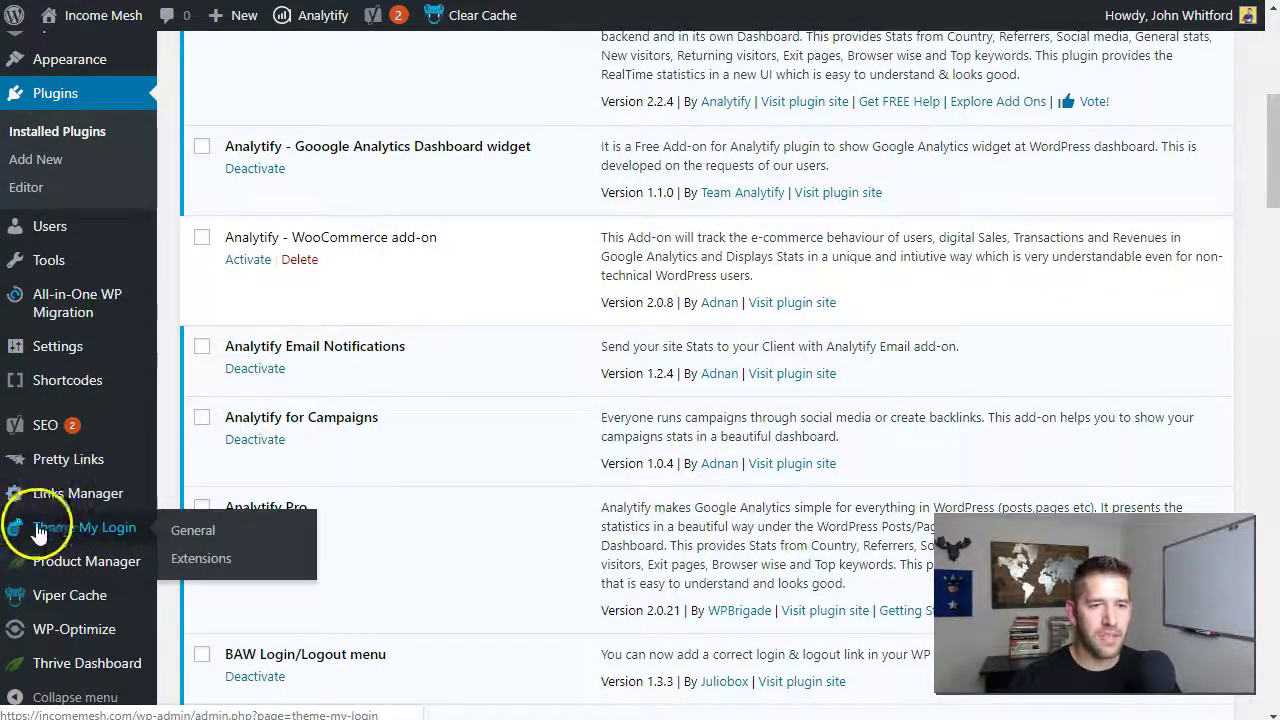
click(200, 535)
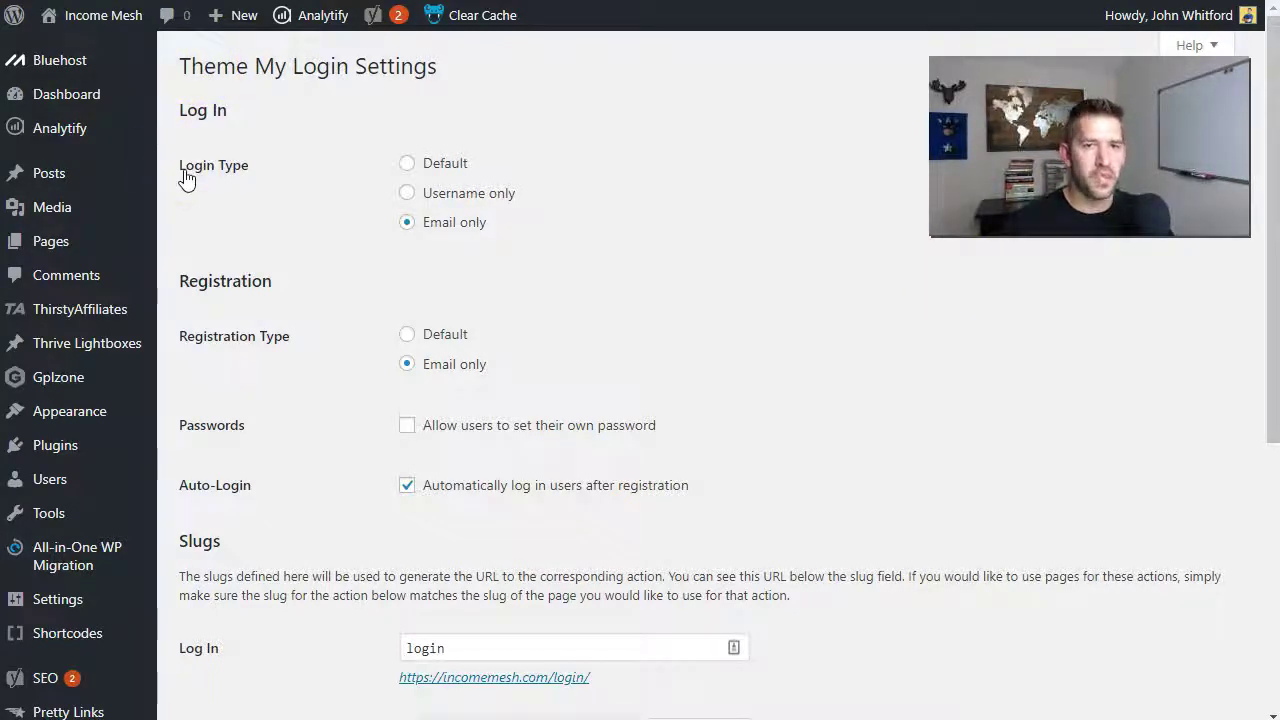
- Try the Default and Username only login types, and set the login type back to Email only
click(406, 164)
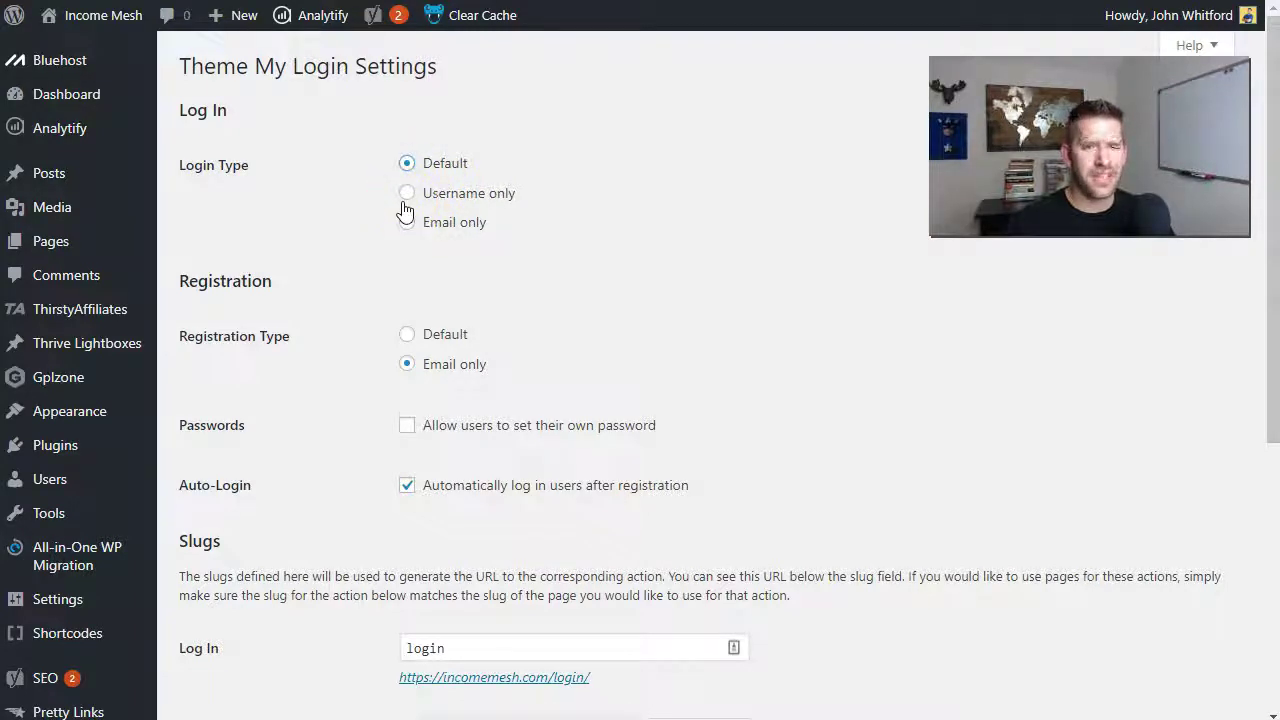
click(408, 197)
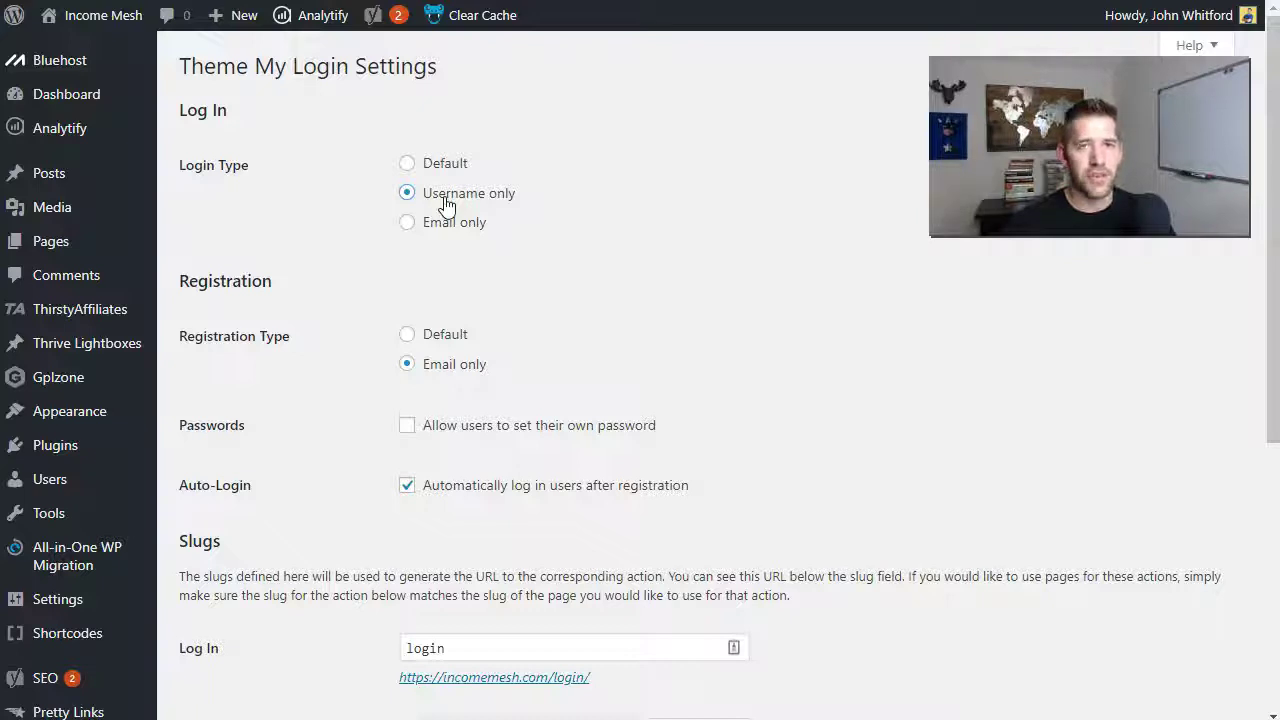
click(420, 222)
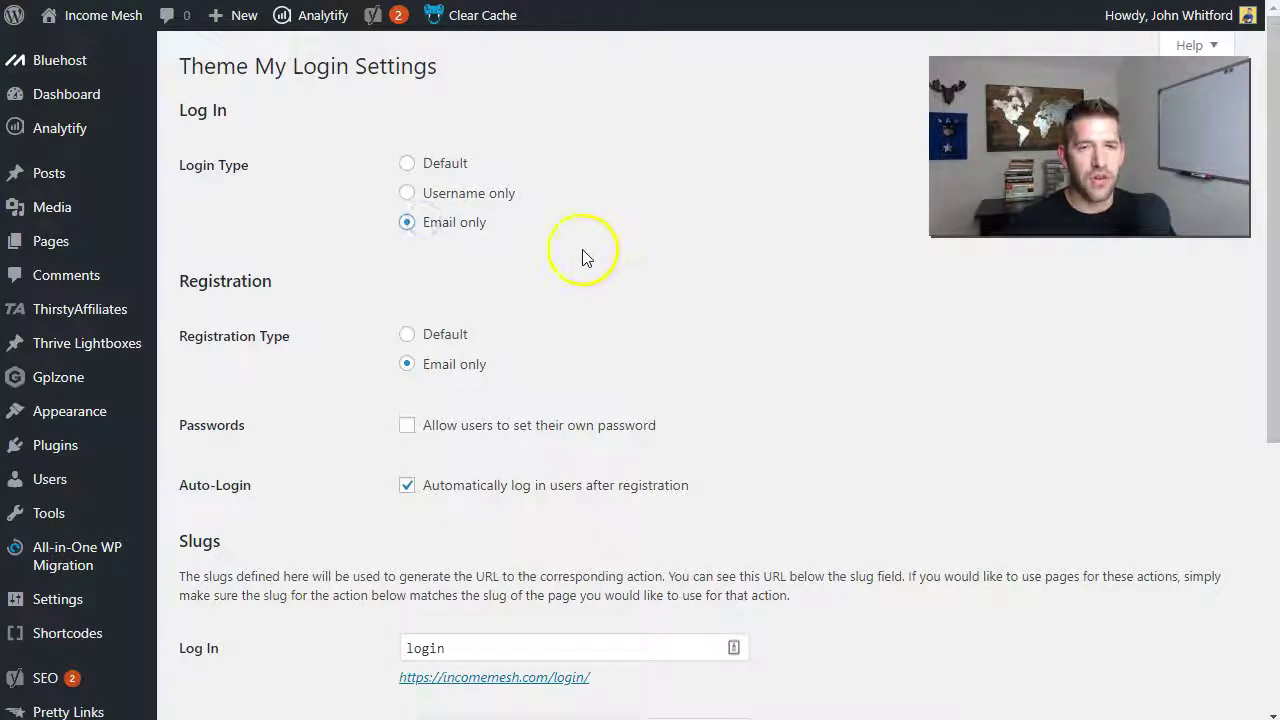
click(418, 224)
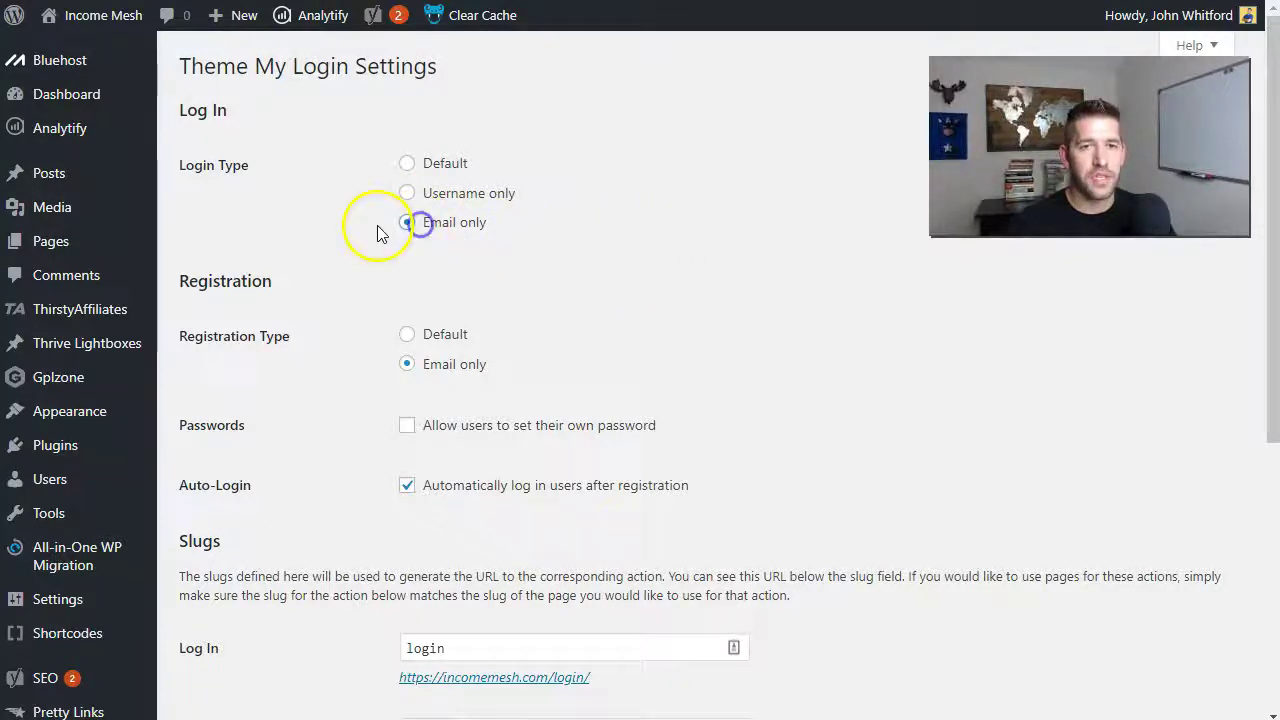
click(530, 304)
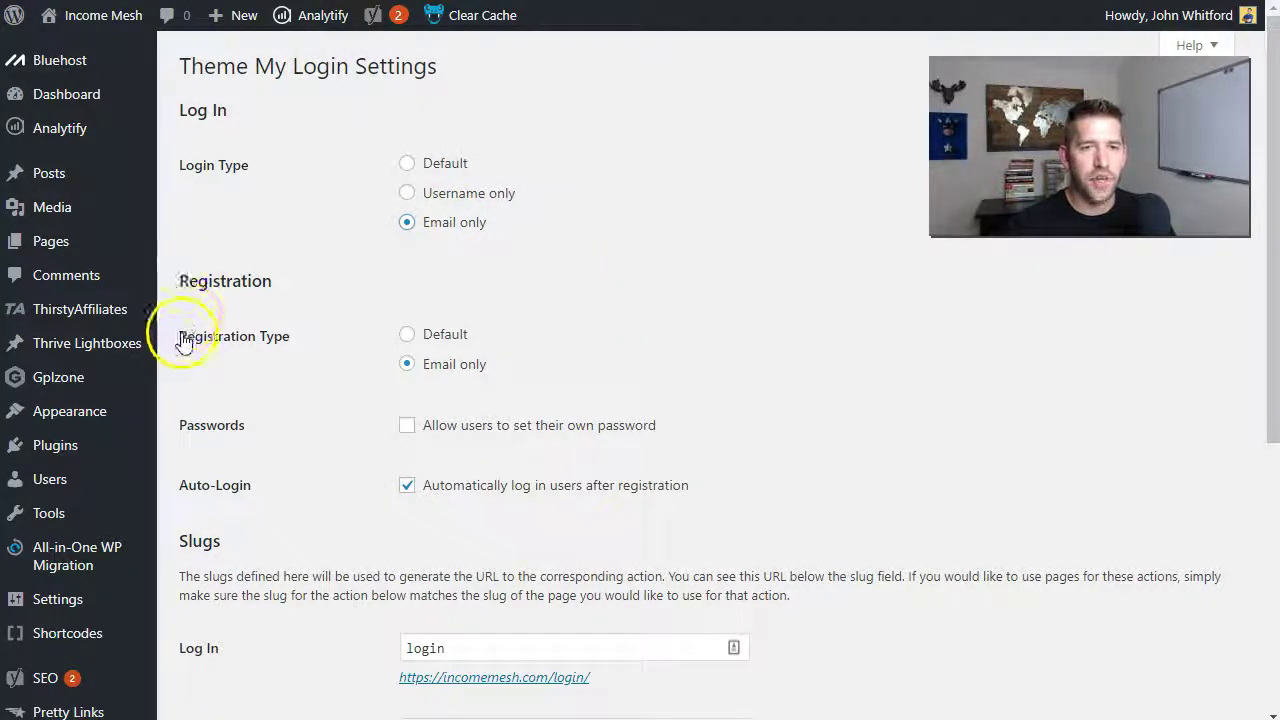
- Try the Default registration type and user-set passwords, restoring registration to Email only and disallowing user-set passwords
click(410, 338)
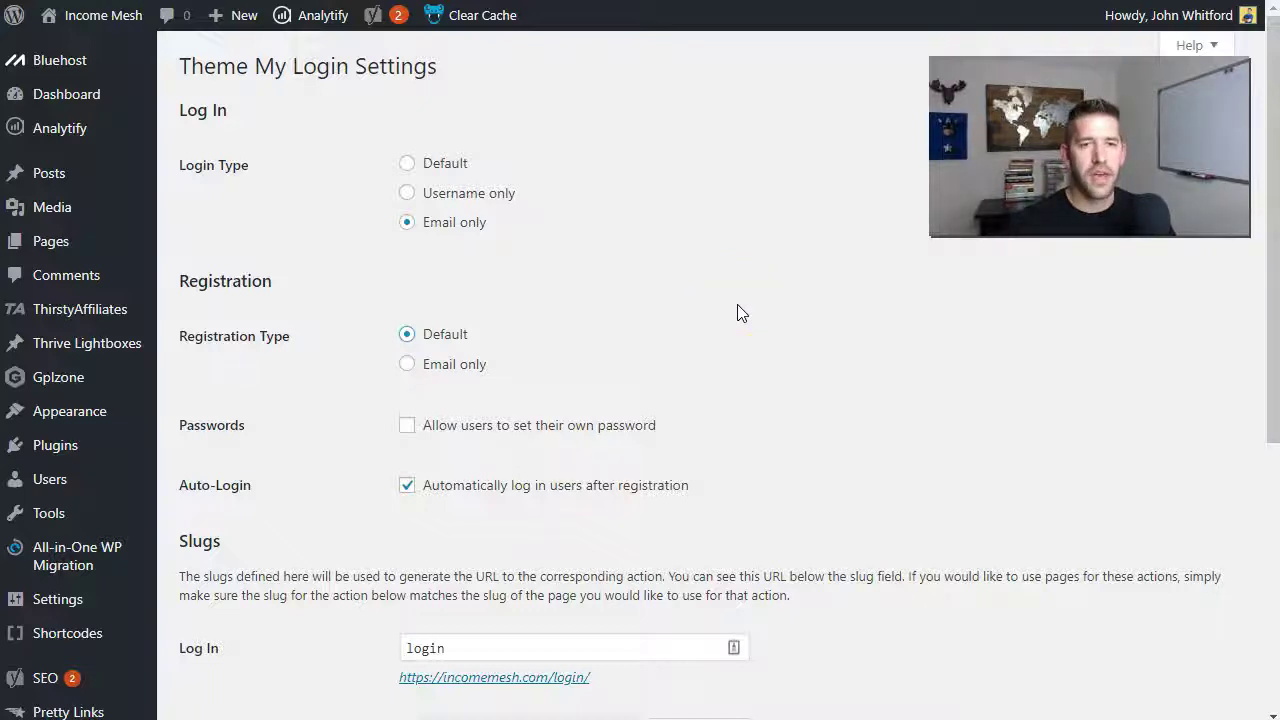
click(408, 366)
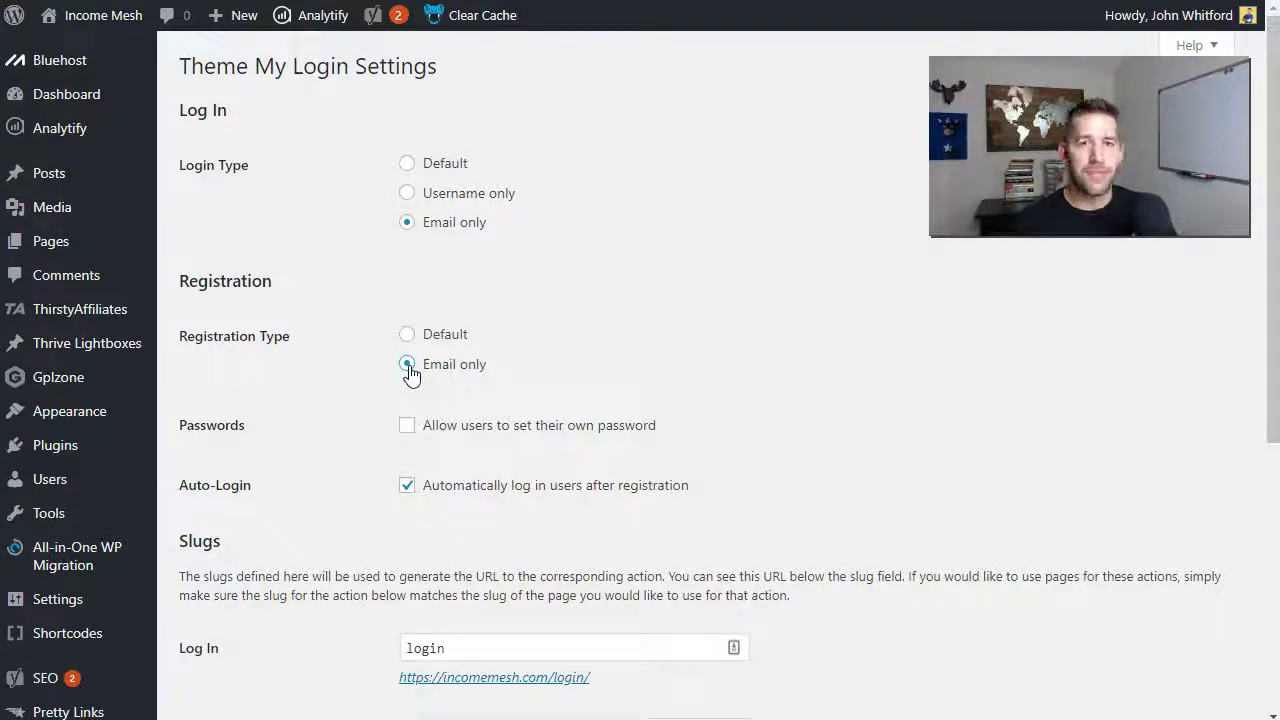
click(583, 384)
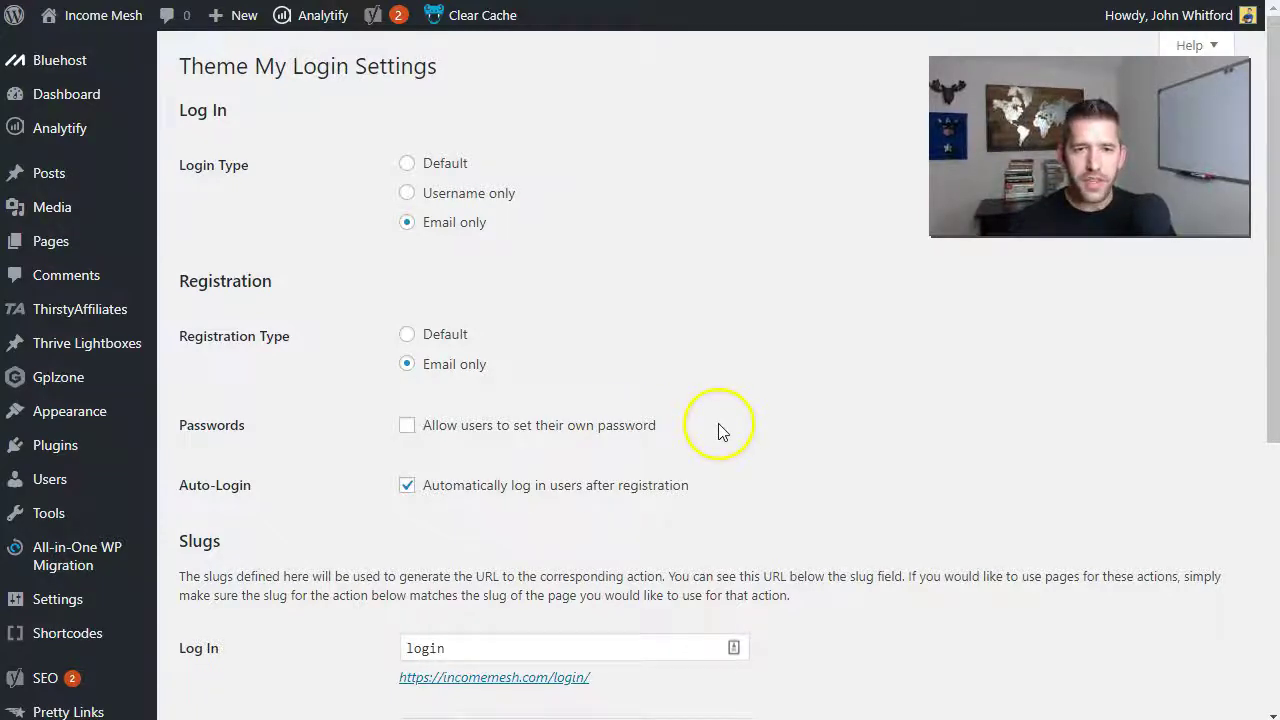
click(409, 430)
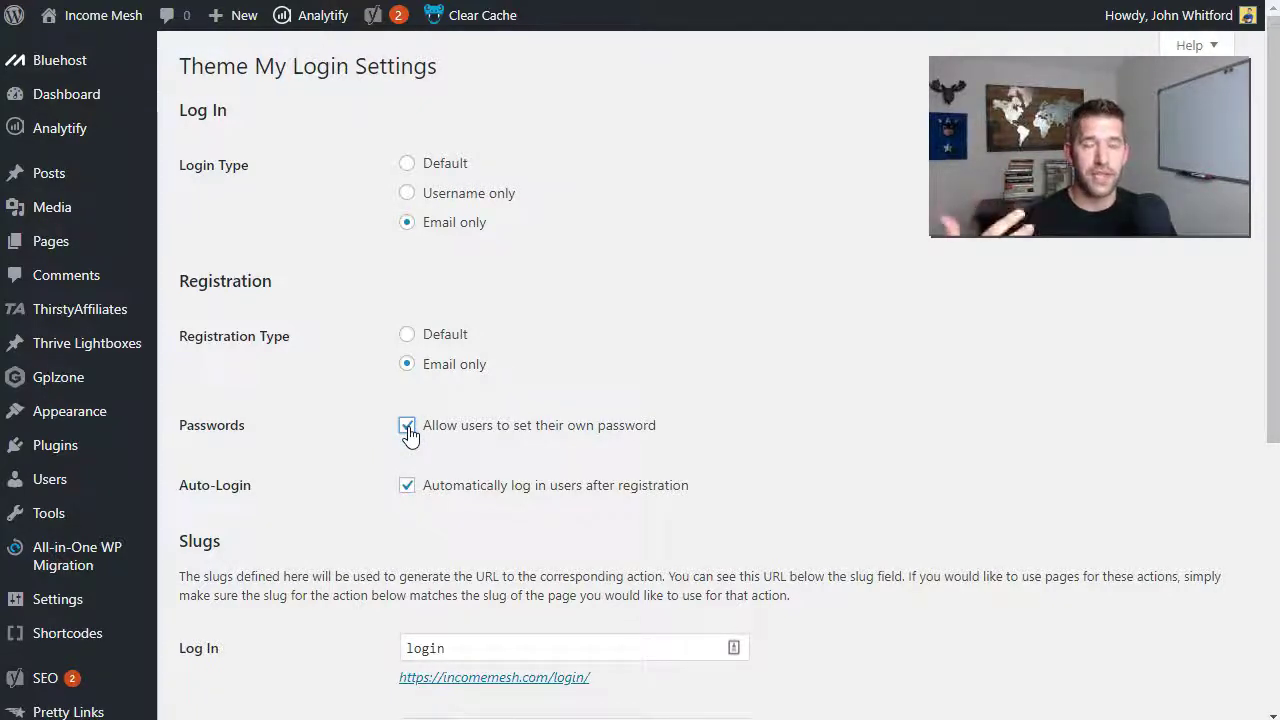
click(408, 428)
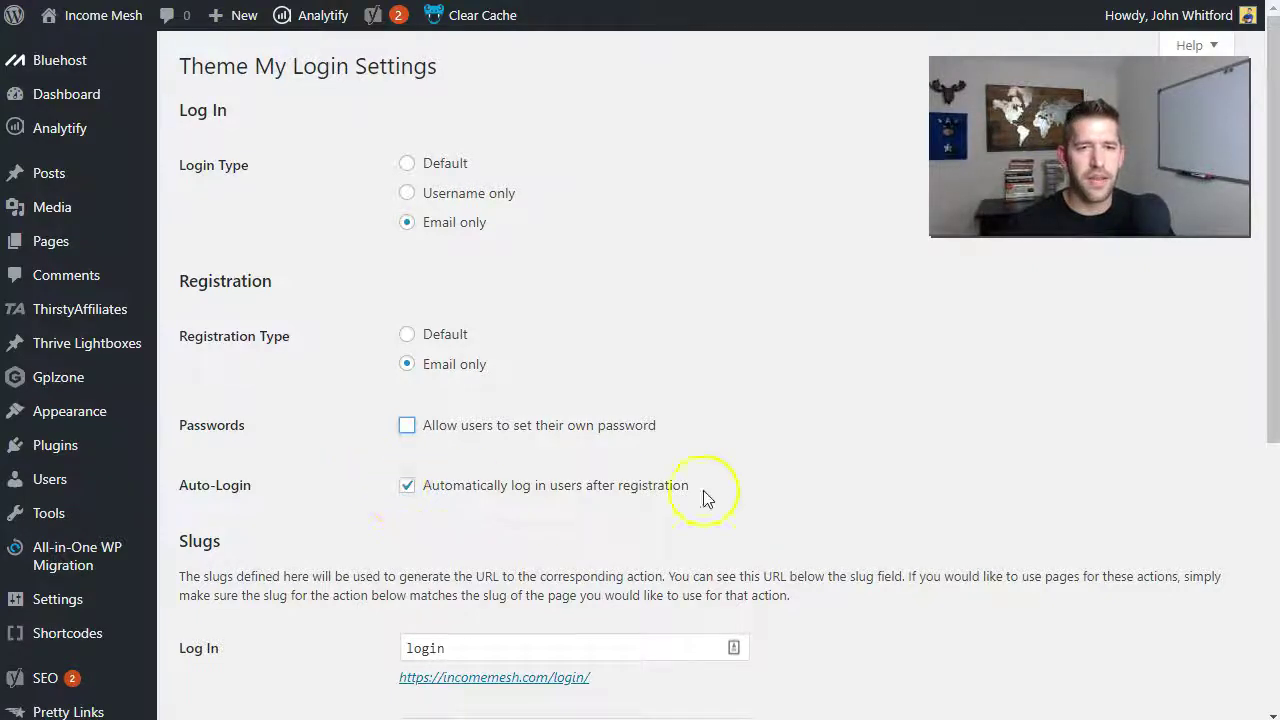
- Review the slugs for the login, logout, register and password pages, and save the Theme My Login settings
click(938, 511)
scroll(938, 511, down, 3)
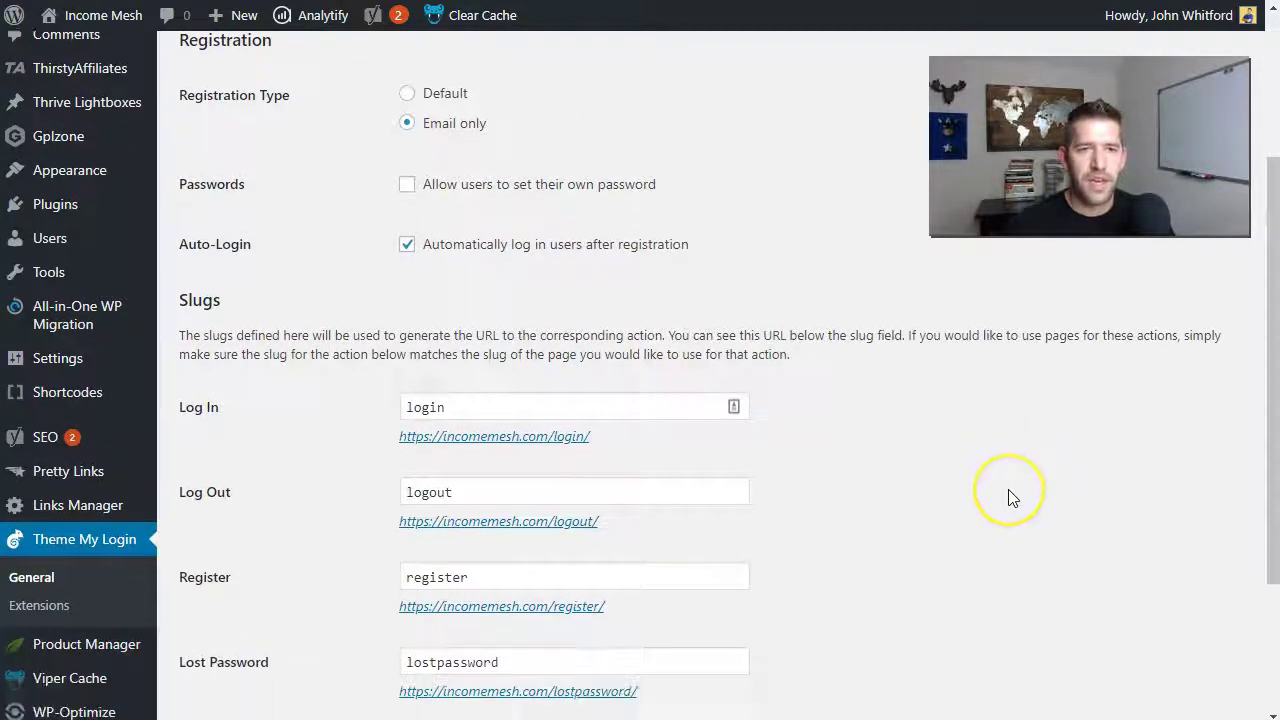
scroll(1009, 498, down, 1)
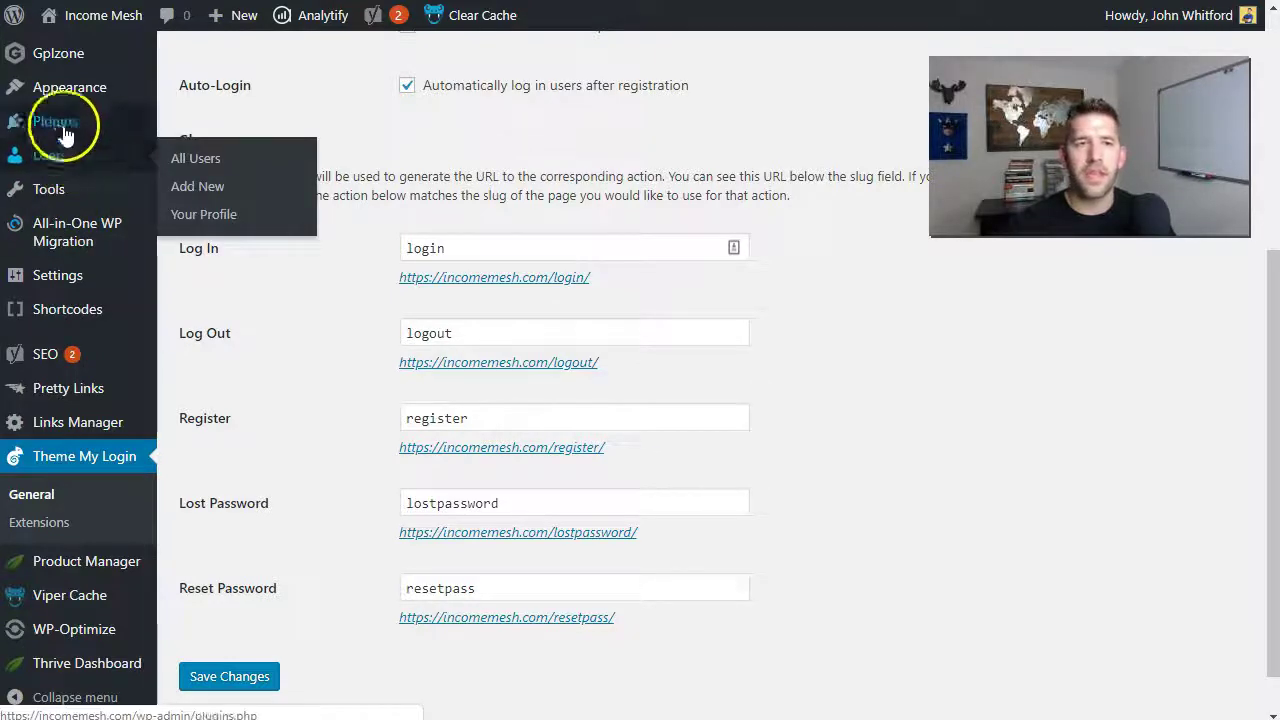
mouse_move(45, 180)
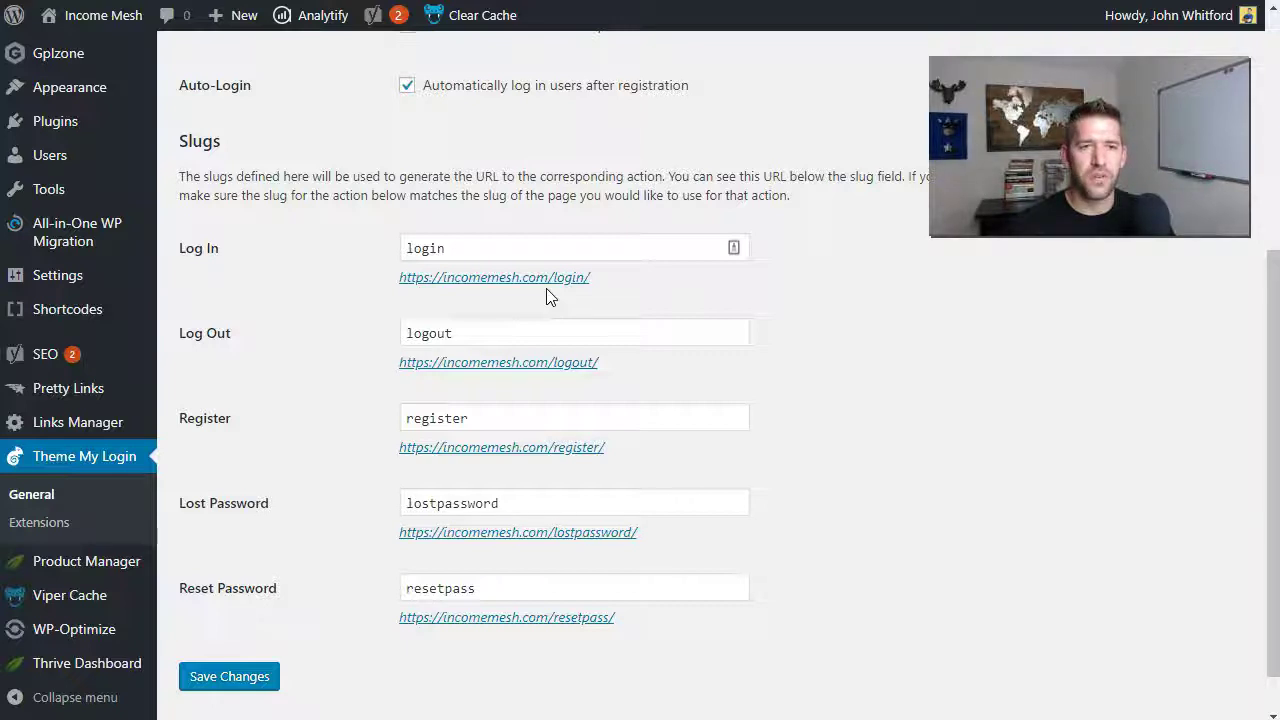
click(560, 314)
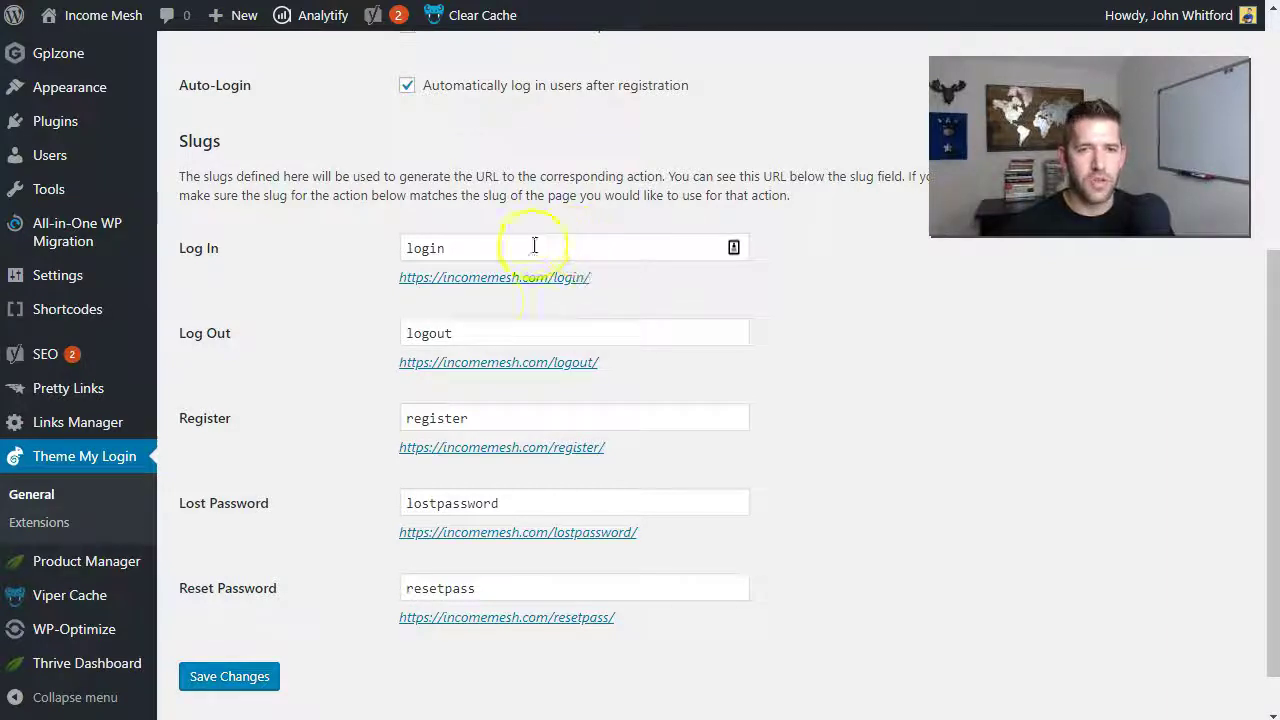
scroll(235, 686, down, 1)
click(234, 636)
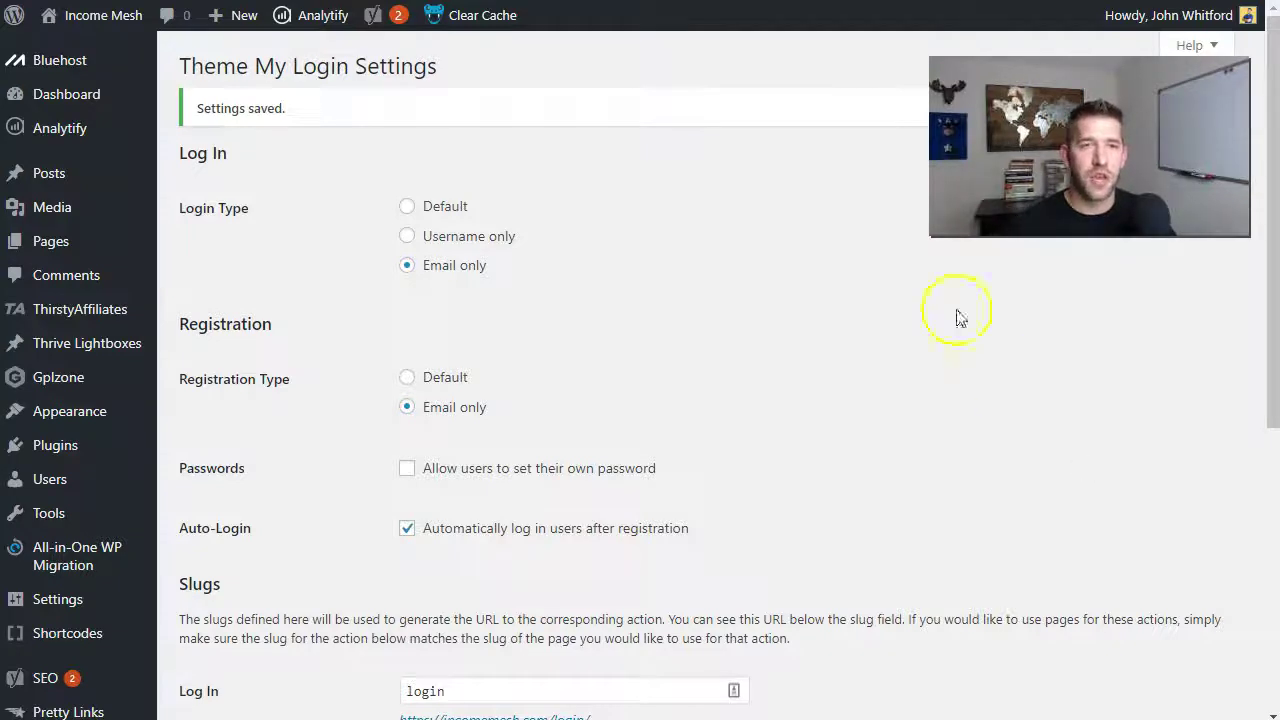
- Open the site's login page at incomemesh.com/login in a new incognito window
key(ctrl+shift+n)
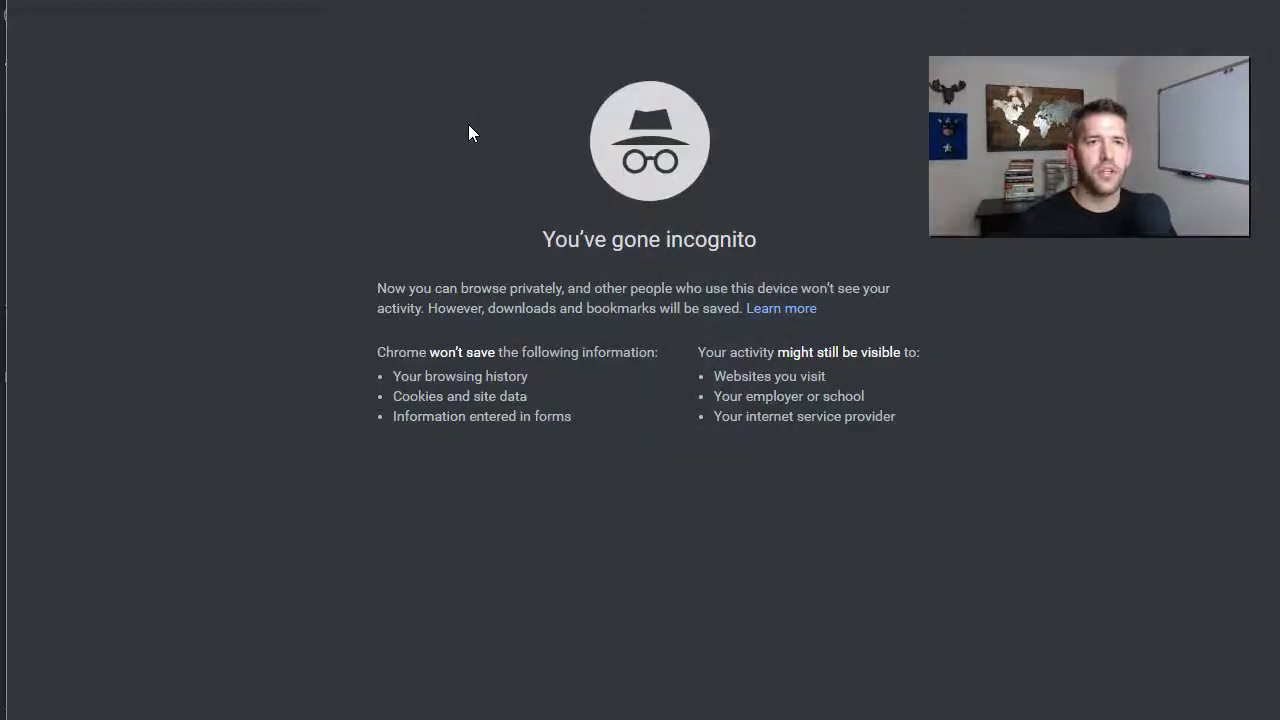
text(incomemesh.com/)
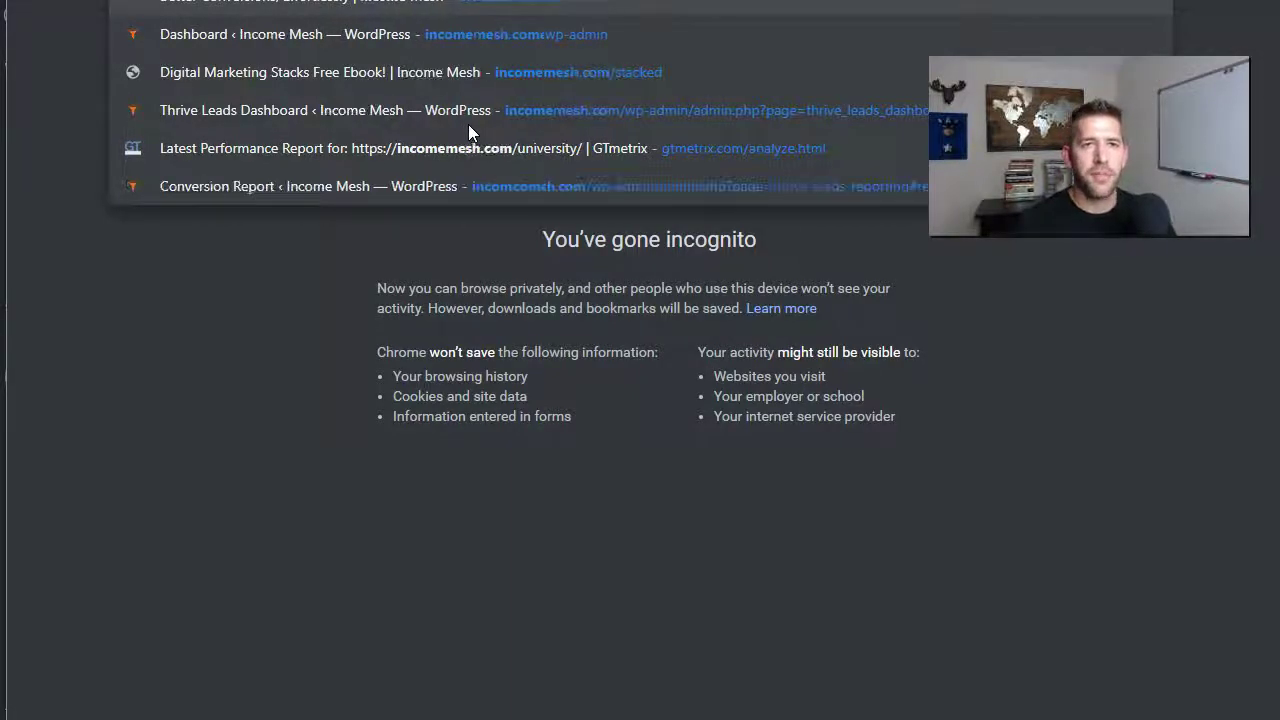
text(login)
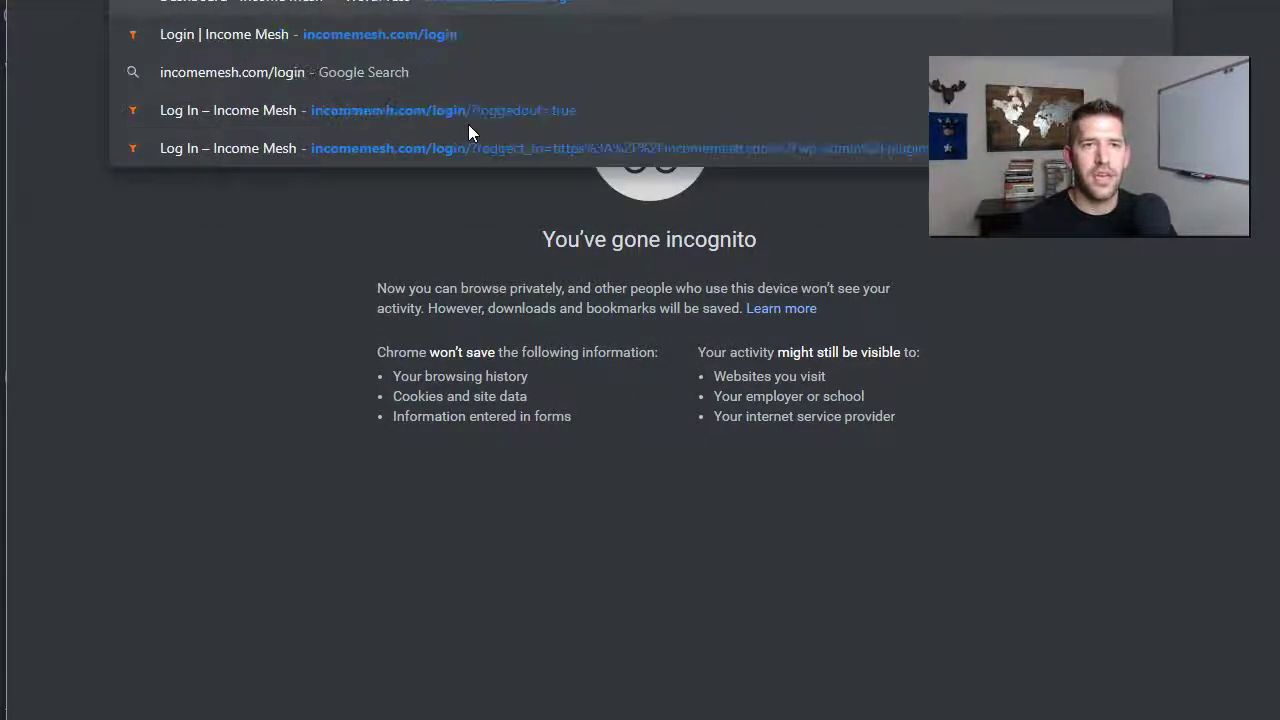
key(Return)
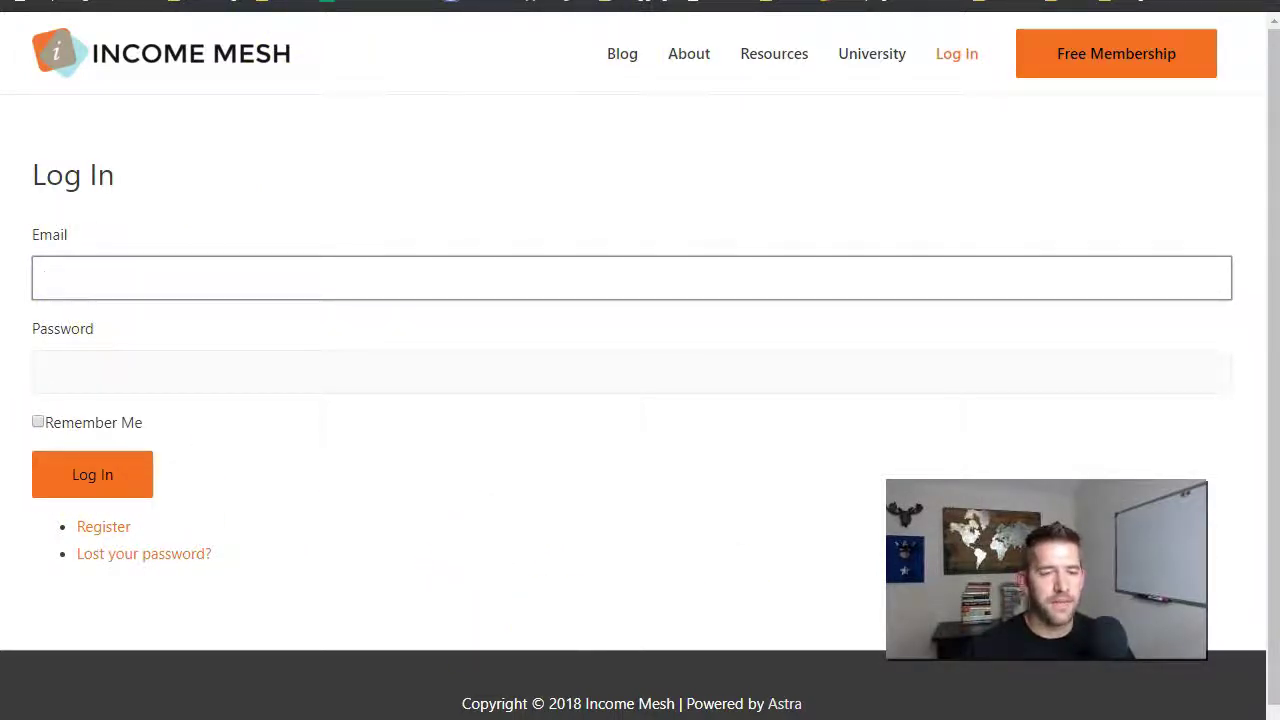
click(395, 600)
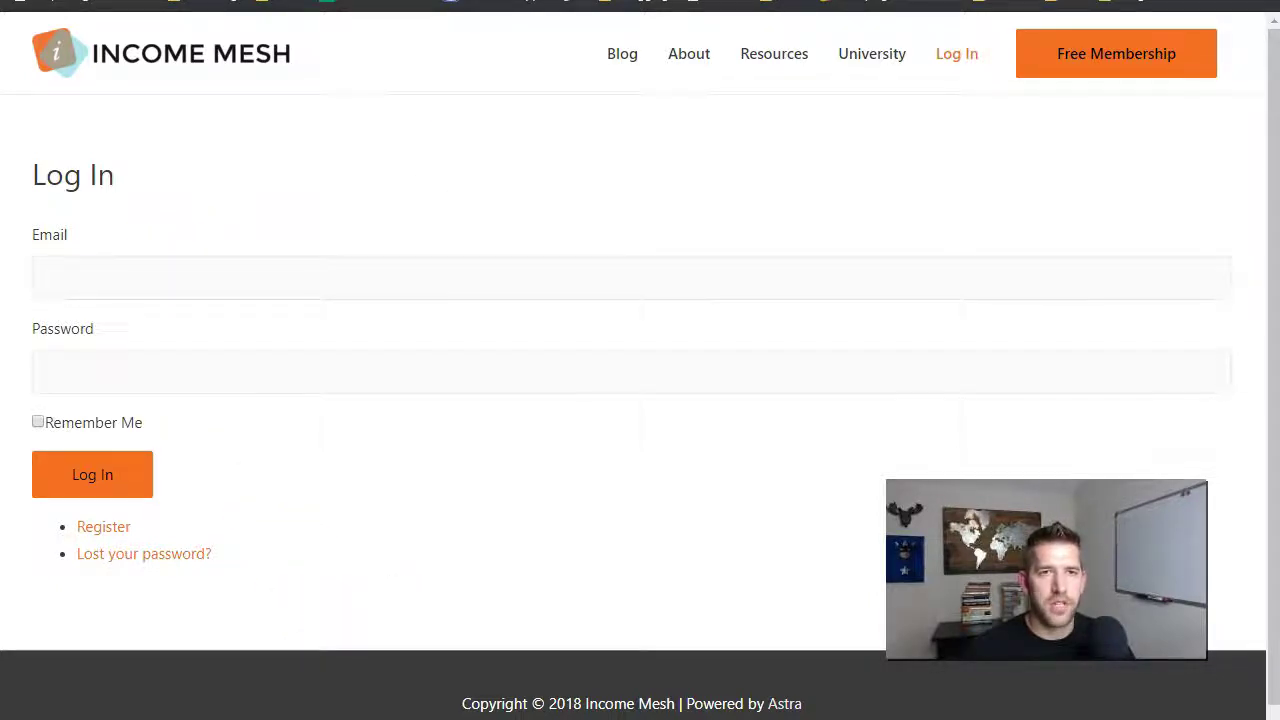
- Check the front-end Register, Log In and Lost Password pages and their email fields as a logged-out visitor
click(250, 2)
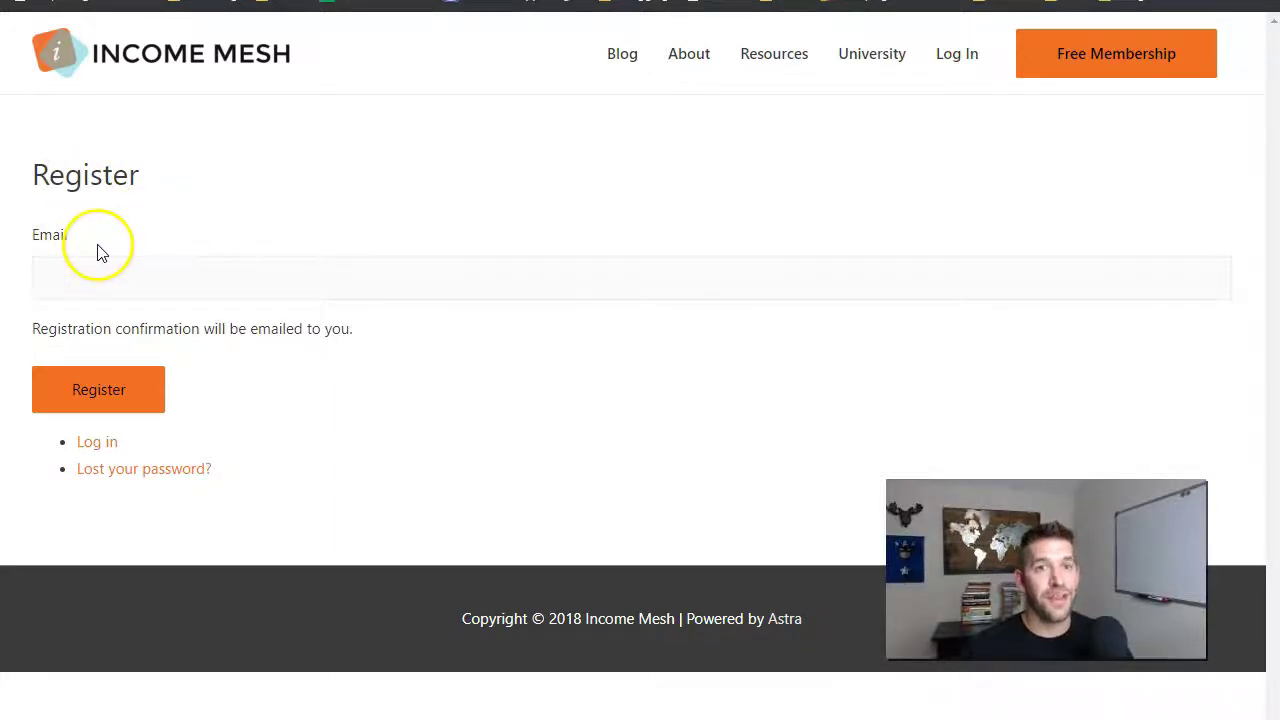
click(60, 271)
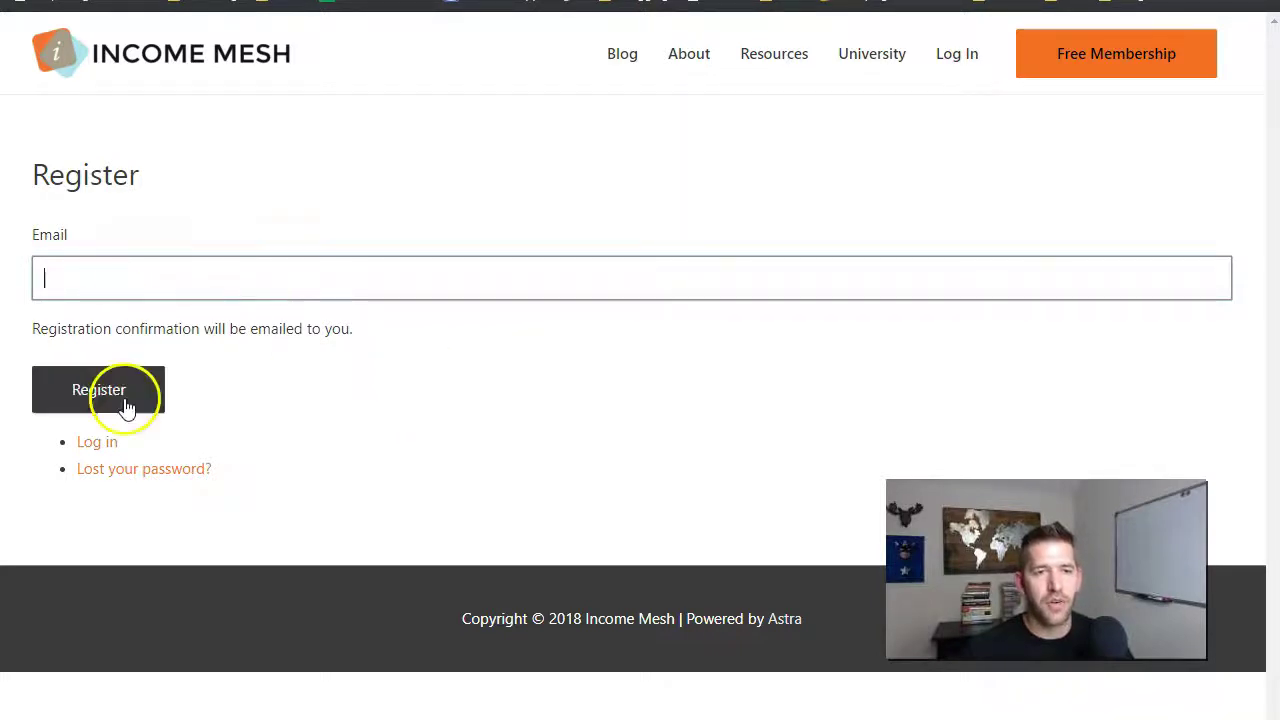
click(95, 445)
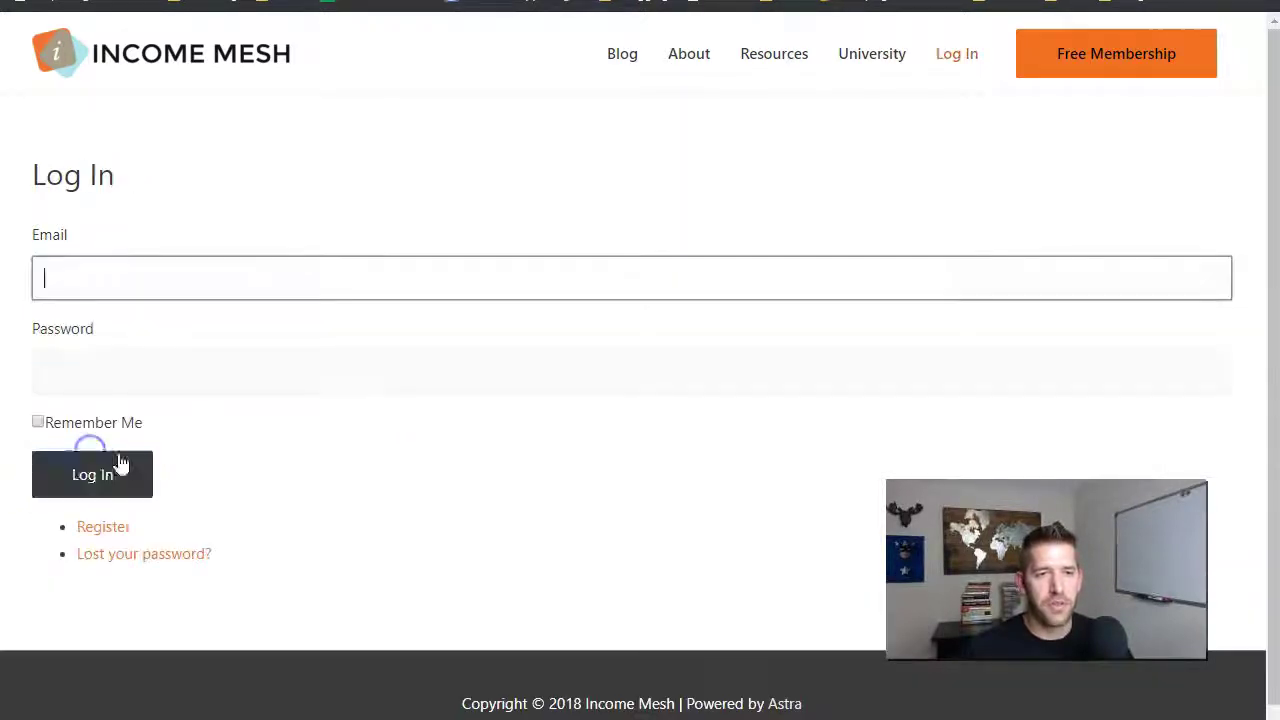
click(150, 560)
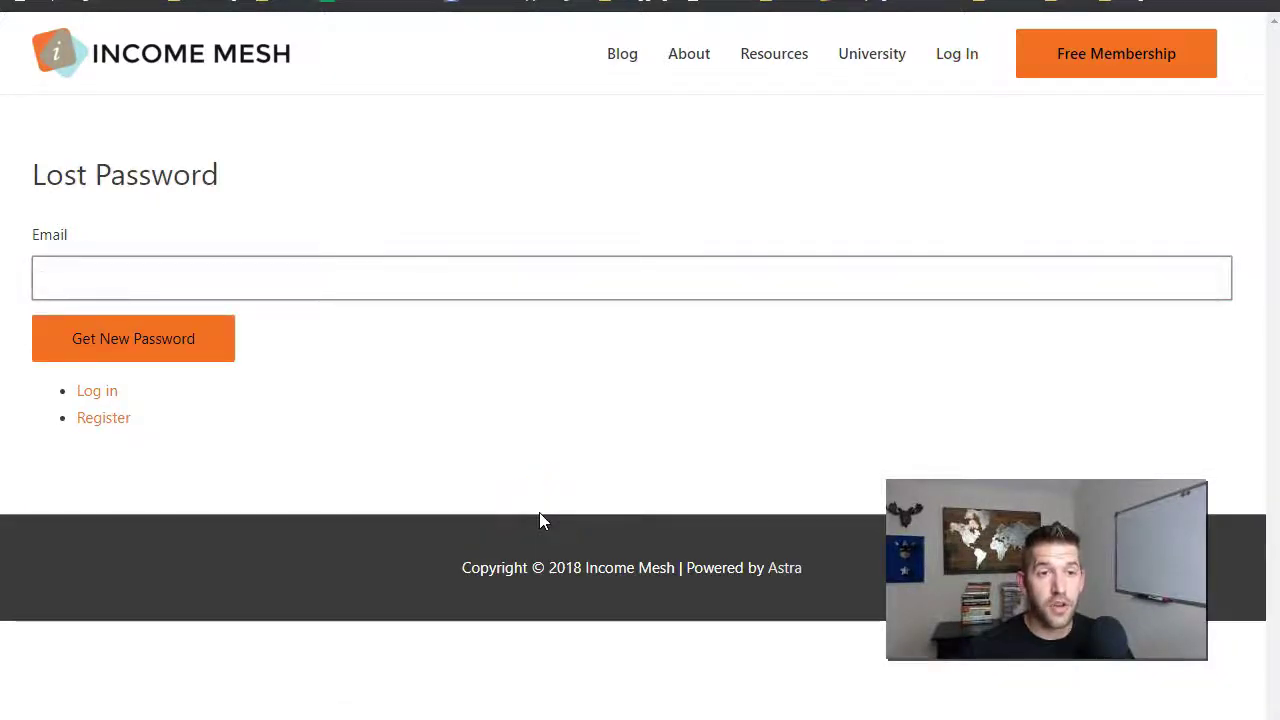
click(214, 287)
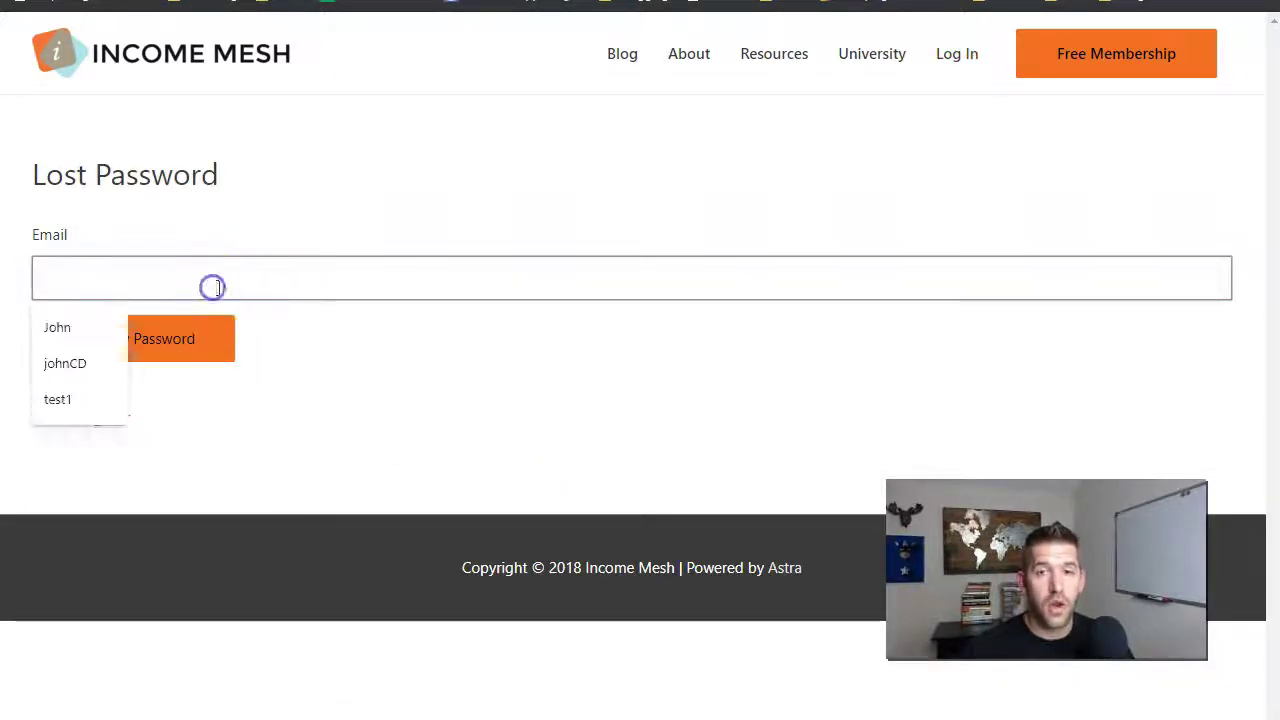
click(357, 452)
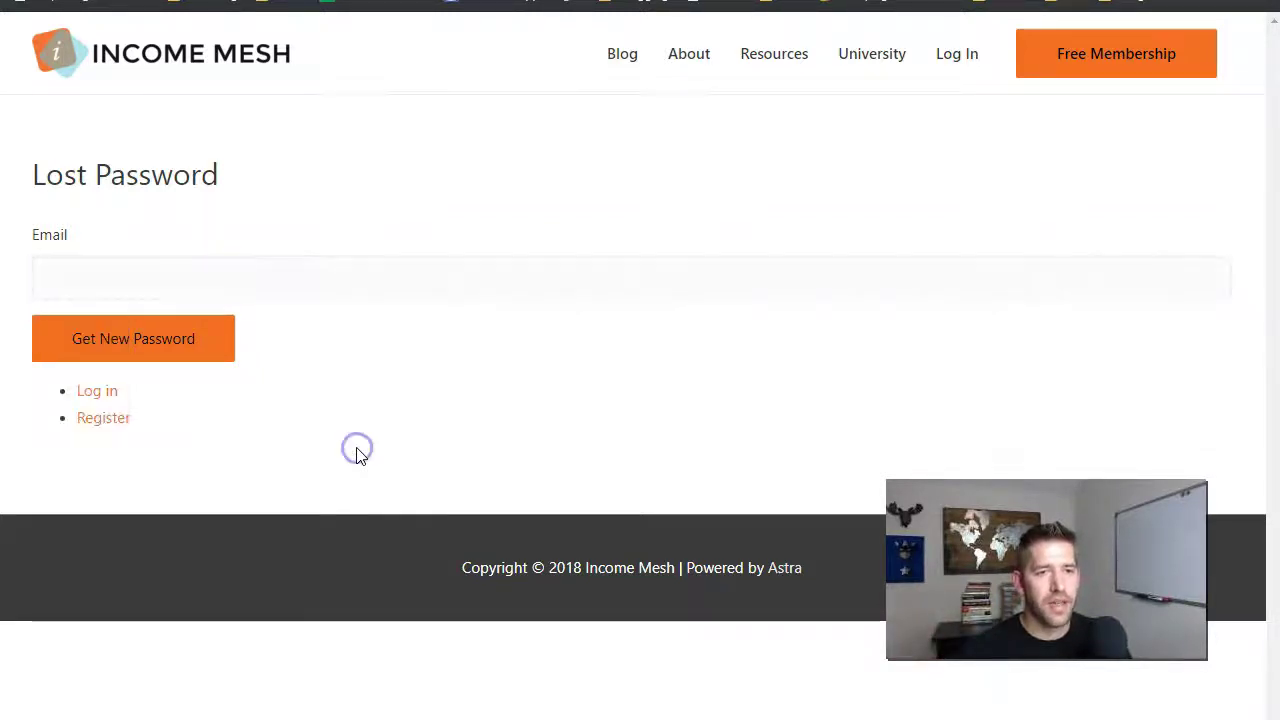
click(143, 278)
click(531, 425)
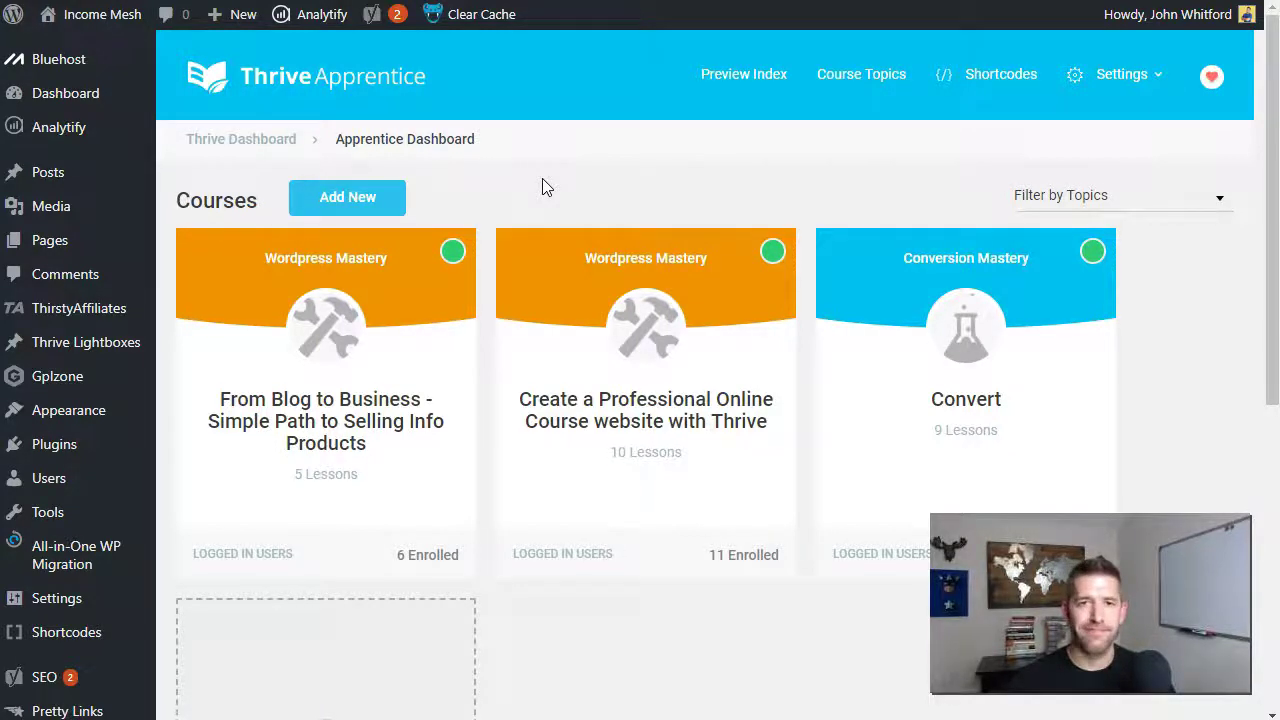
- In the Thrive Apprentice general settings, turn off the login form for users who are not logged in, and save
click(1121, 76)
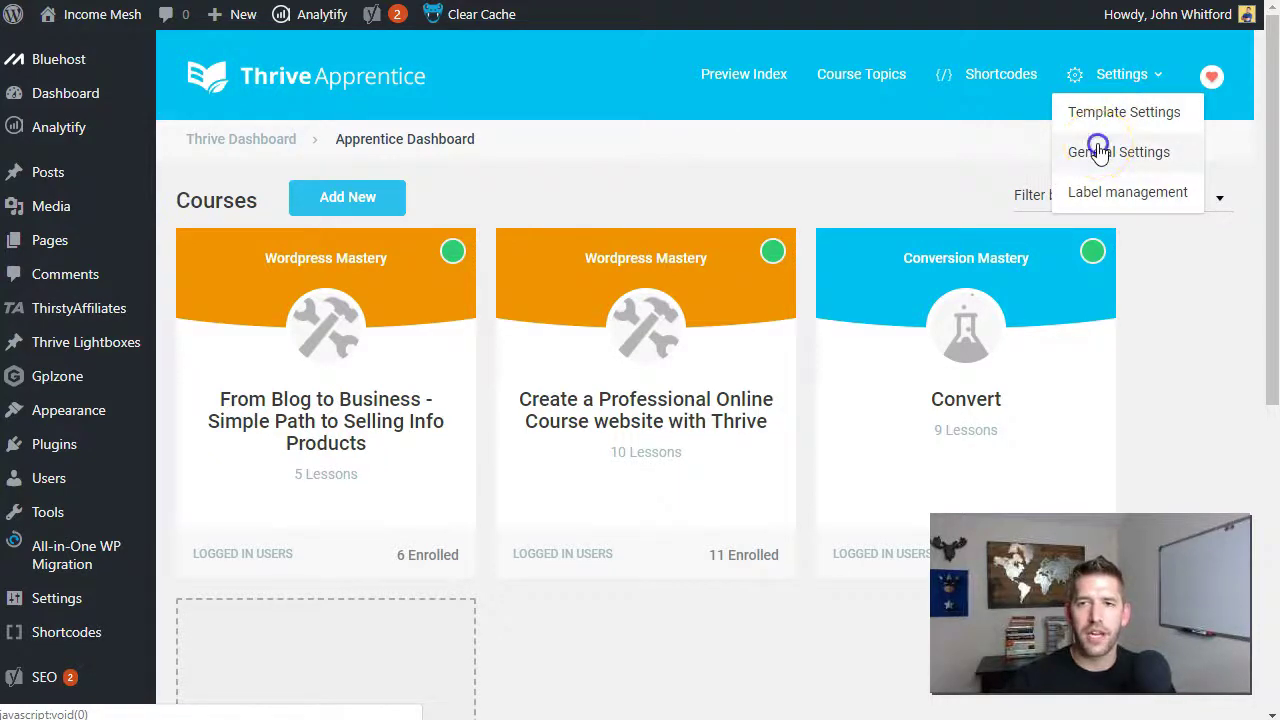
click(1100, 151)
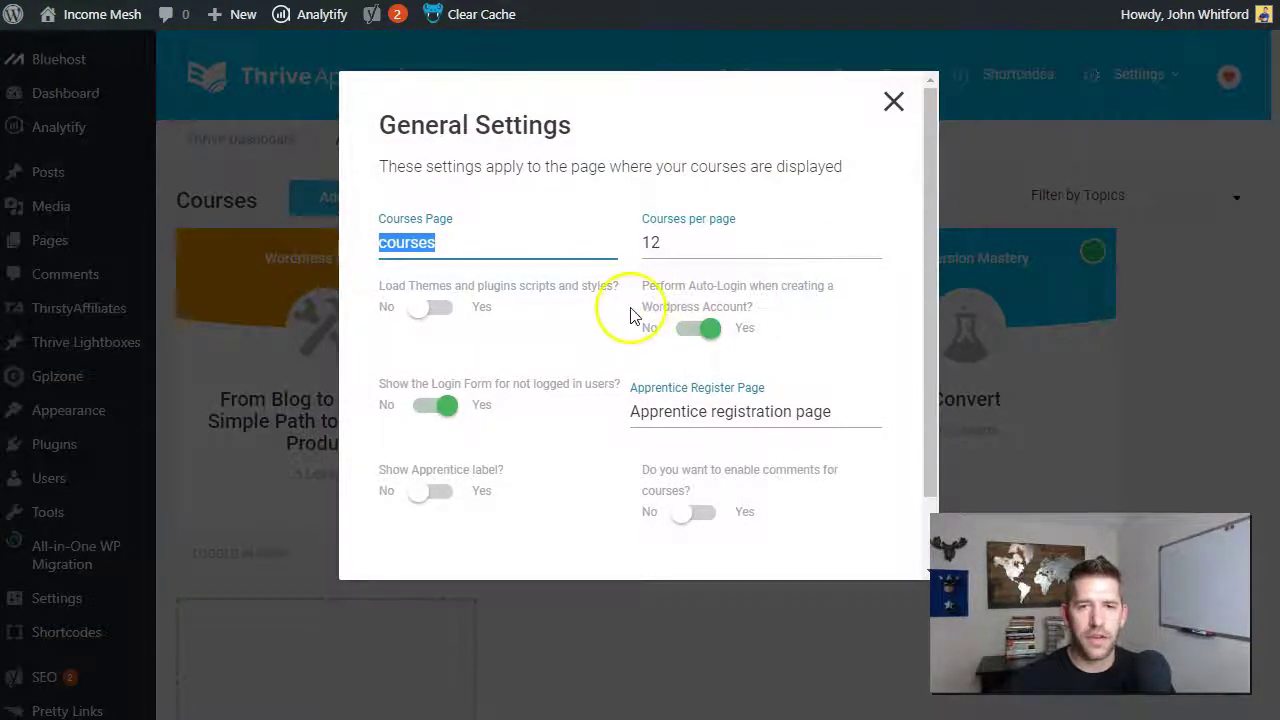
click(428, 415)
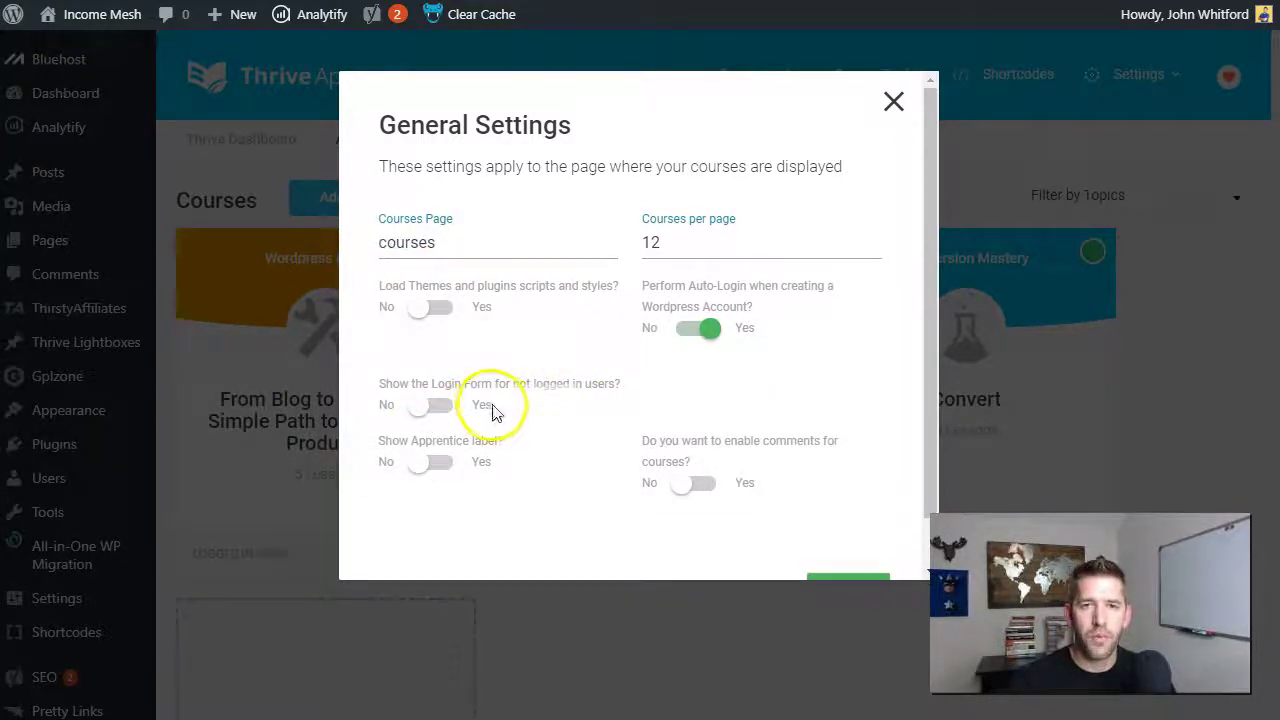
scroll(503, 418, down, 1)
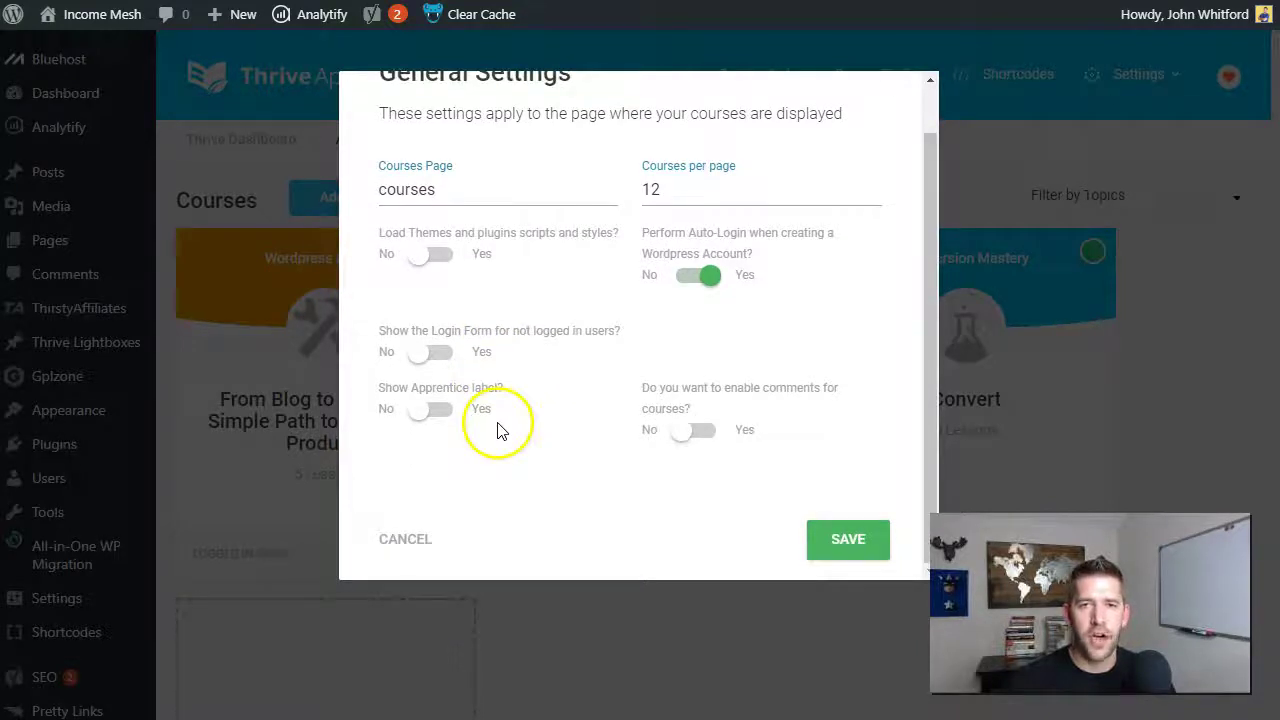
click(834, 540)
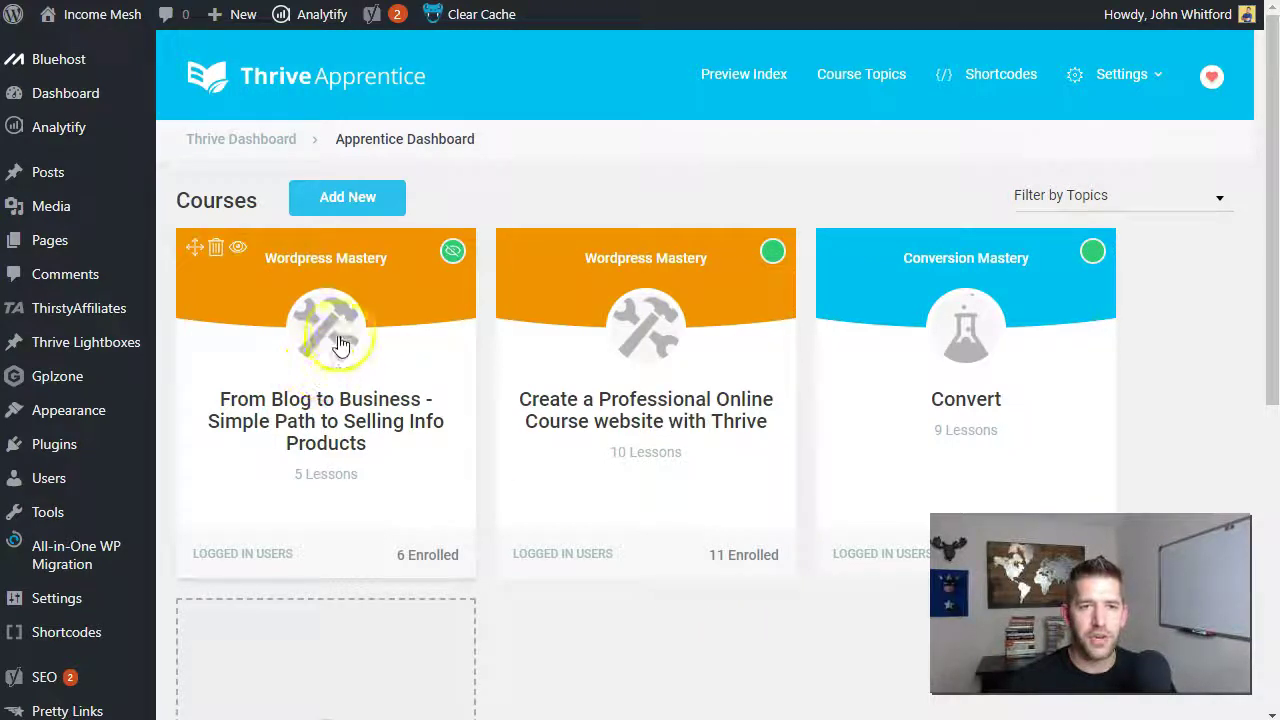
- Open the Convert course's details for editing and review its restricted access settings, including allowed user roles and the no-access message
click(976, 338)
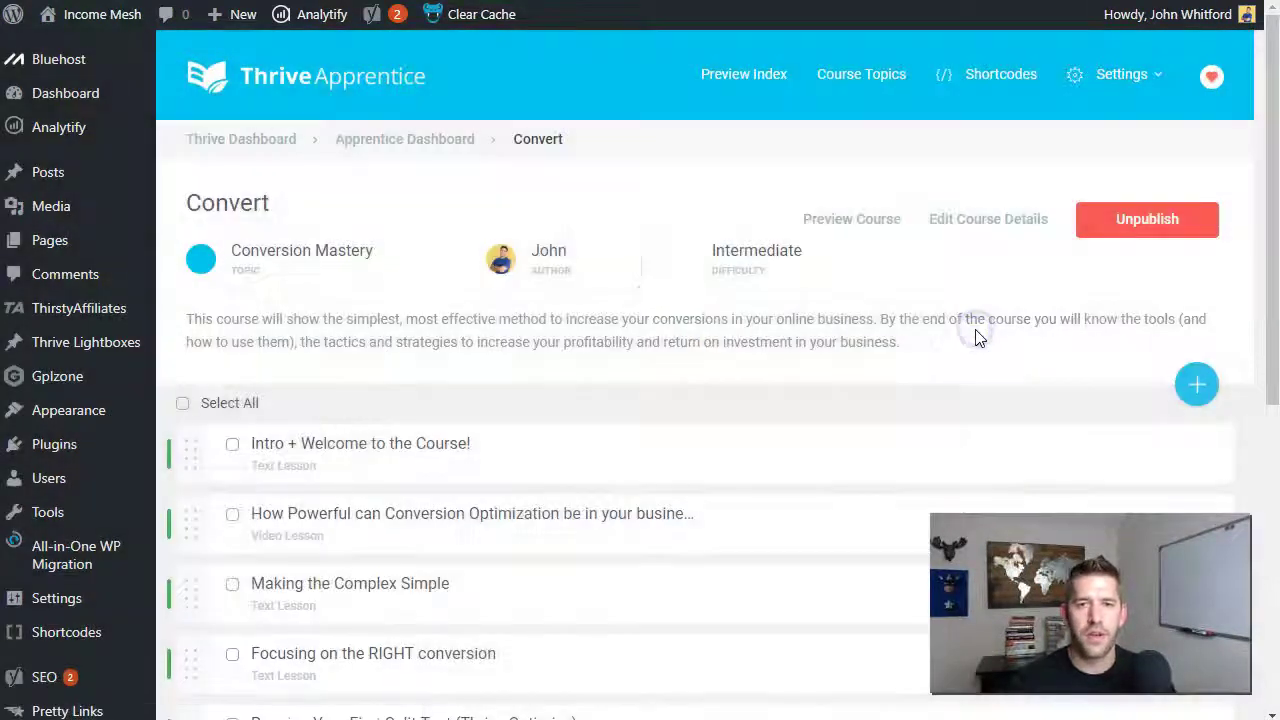
click(993, 225)
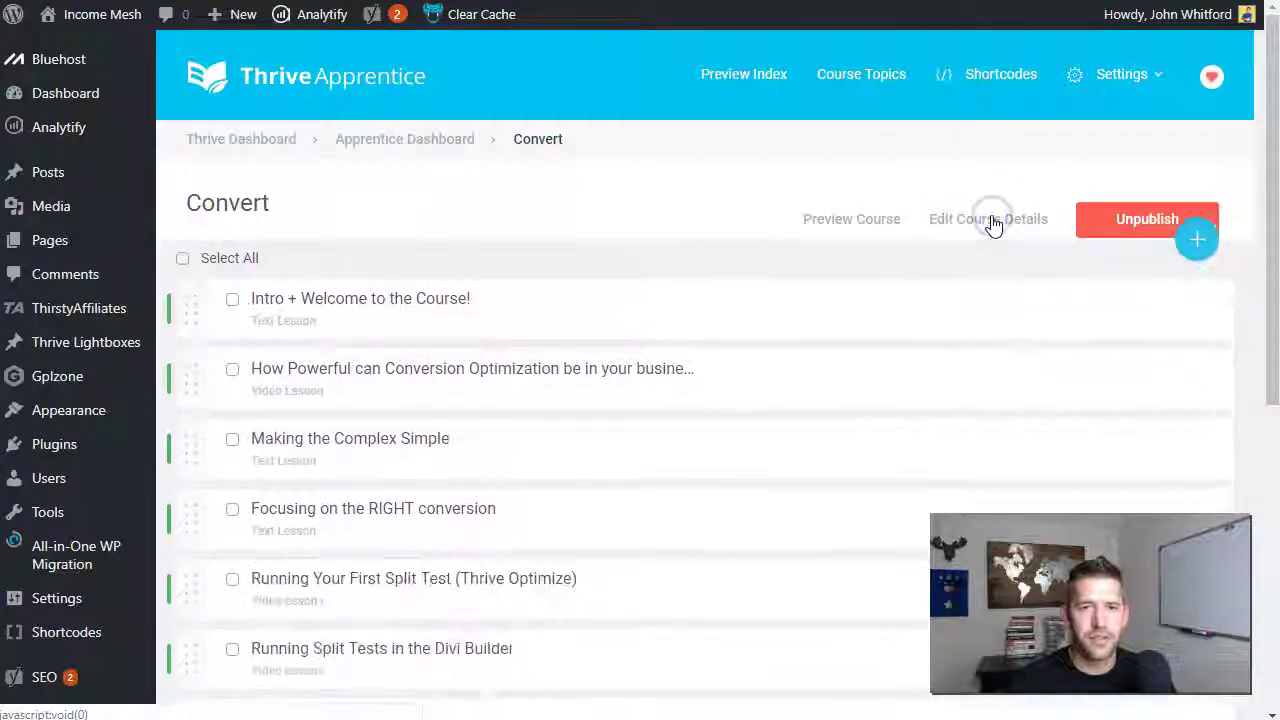
scroll(1021, 288, down, 3)
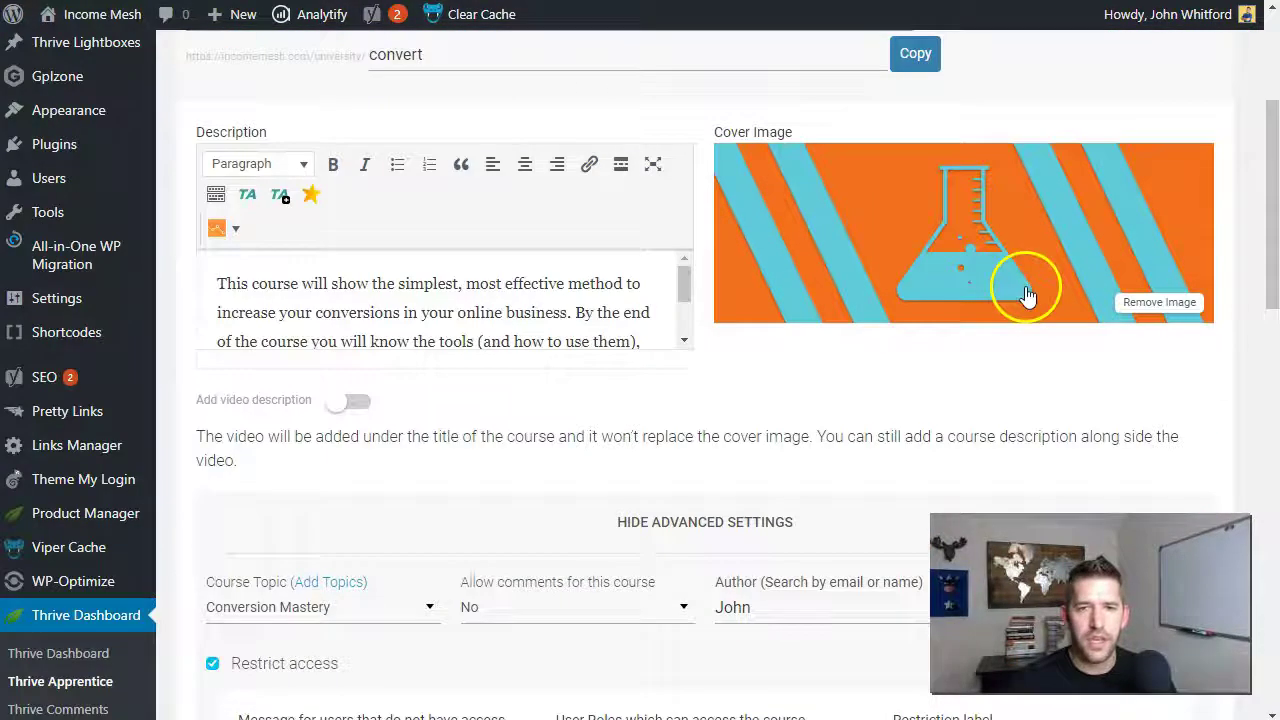
scroll(710, 337, down, 4)
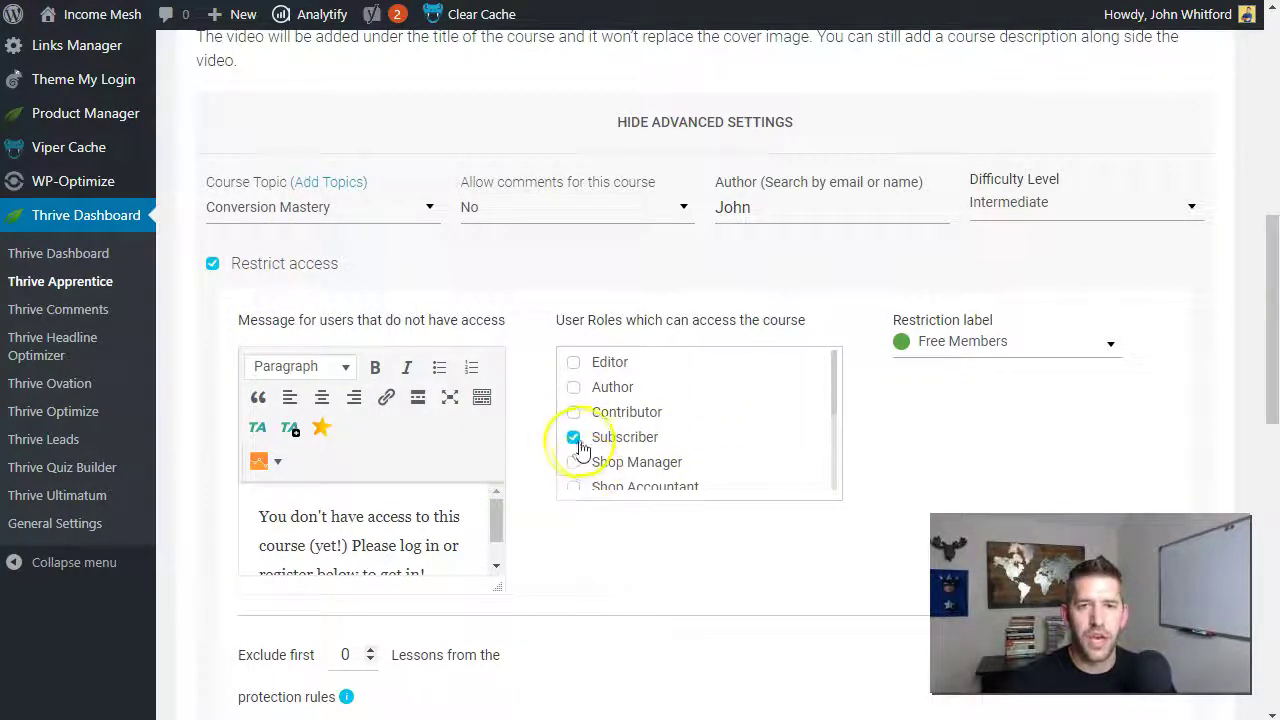
click(520, 593)
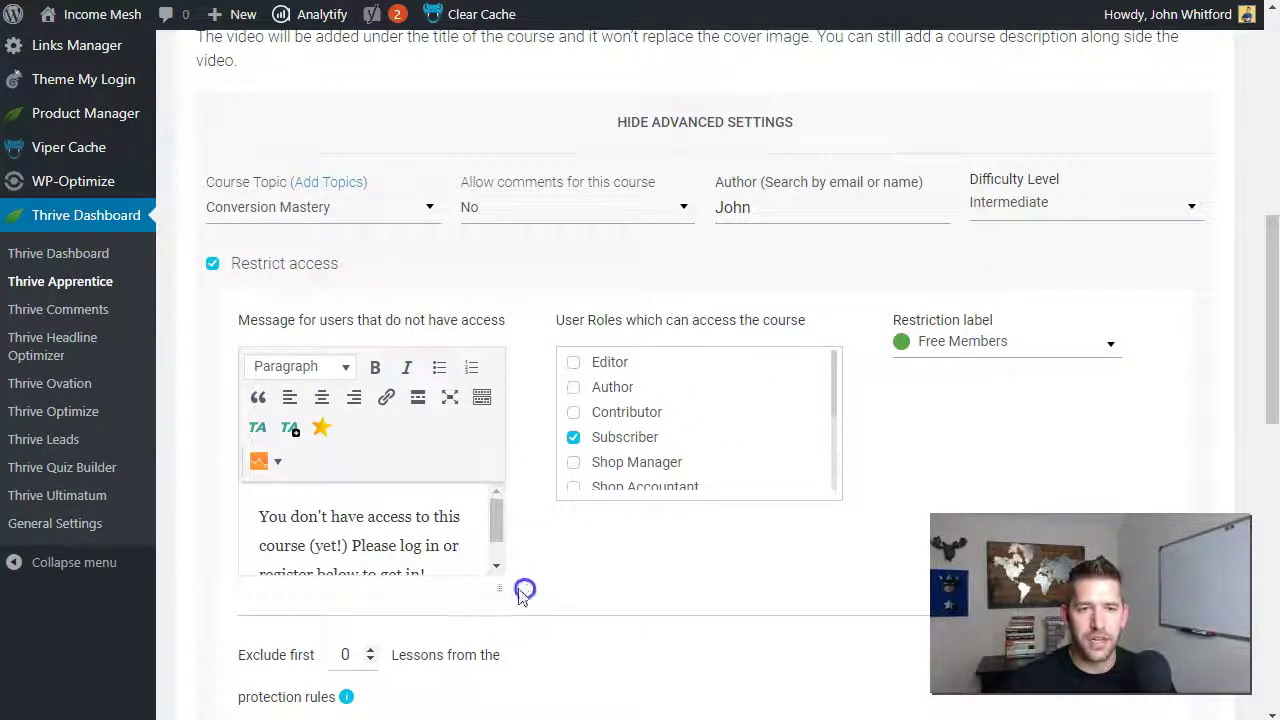
click(441, 560)
scroll(330, 523, up, 1)
scroll(571, 603, down, 2)
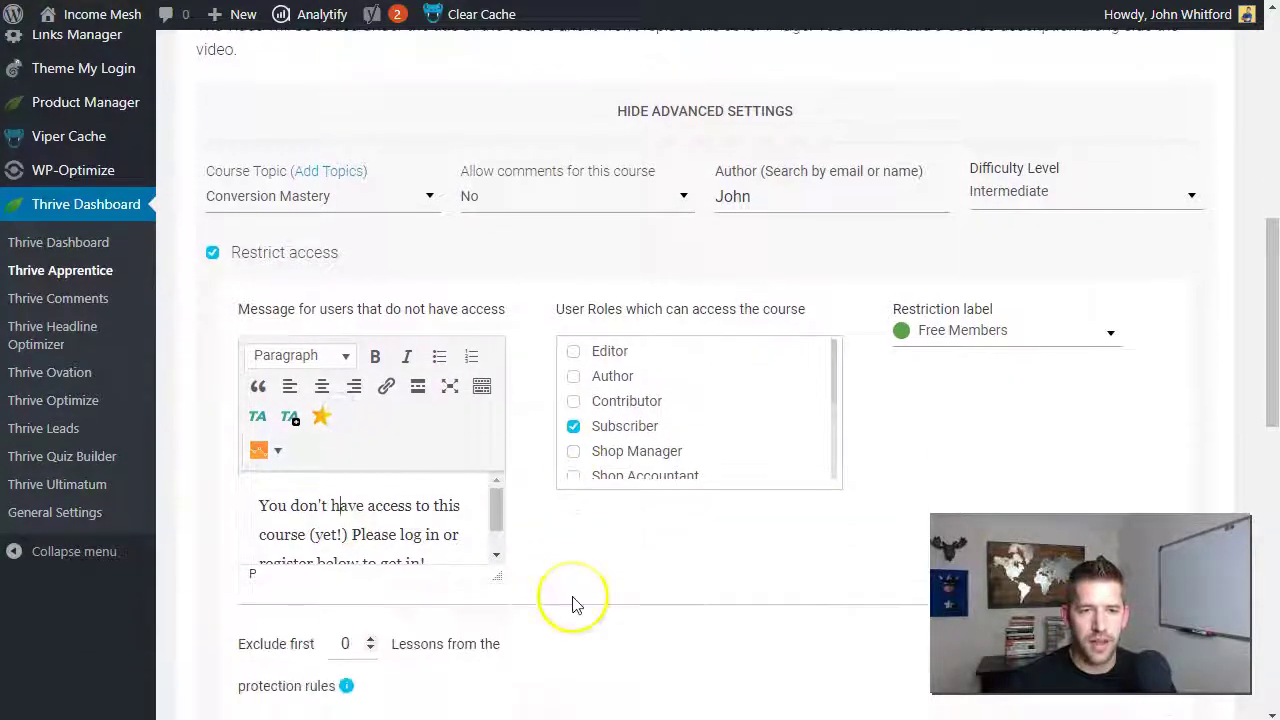
scroll(393, 443, down, 1)
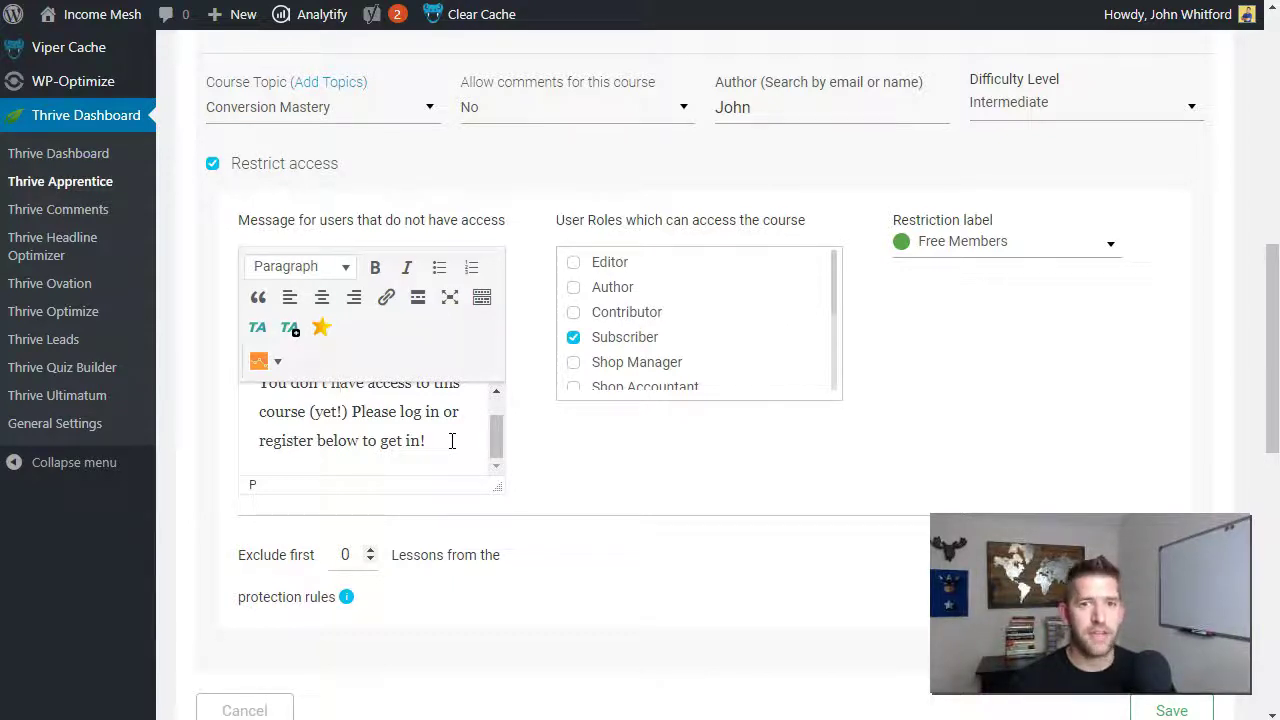
- Replace the message for users without access with "Whoopsies! You don't have access yet, please Login or Register for the course!"
click(446, 442)
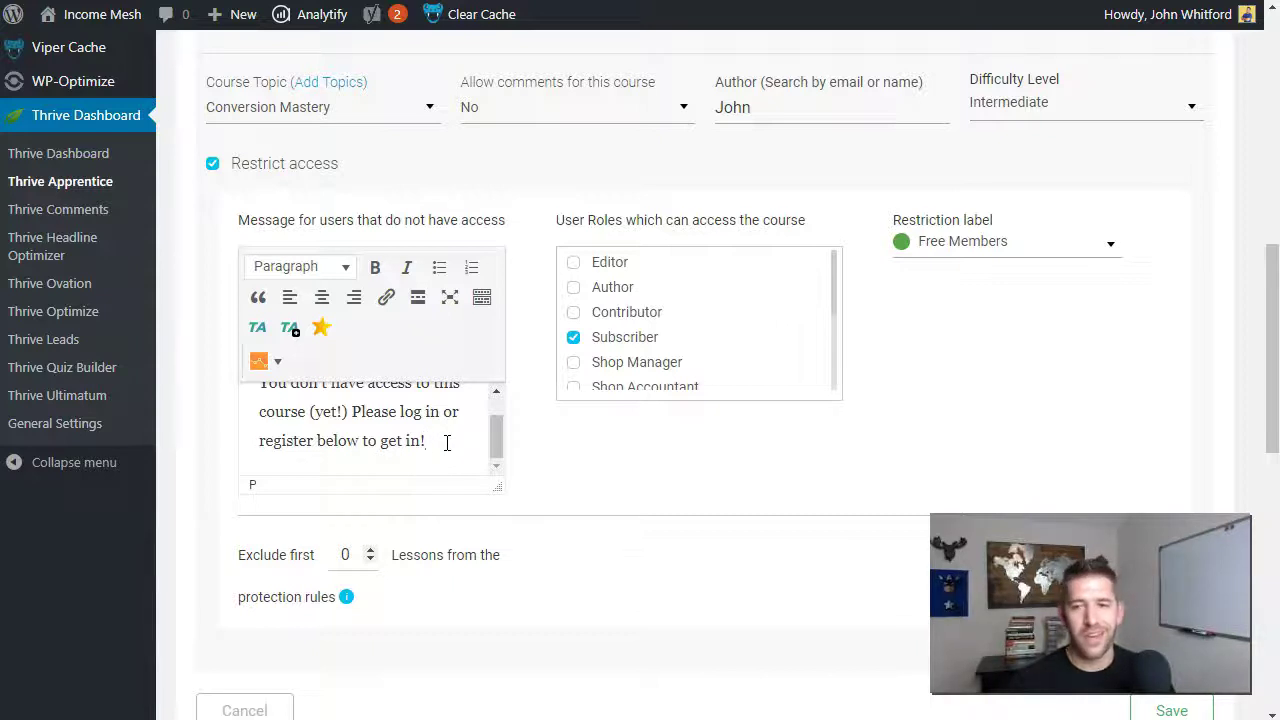
click(460, 457)
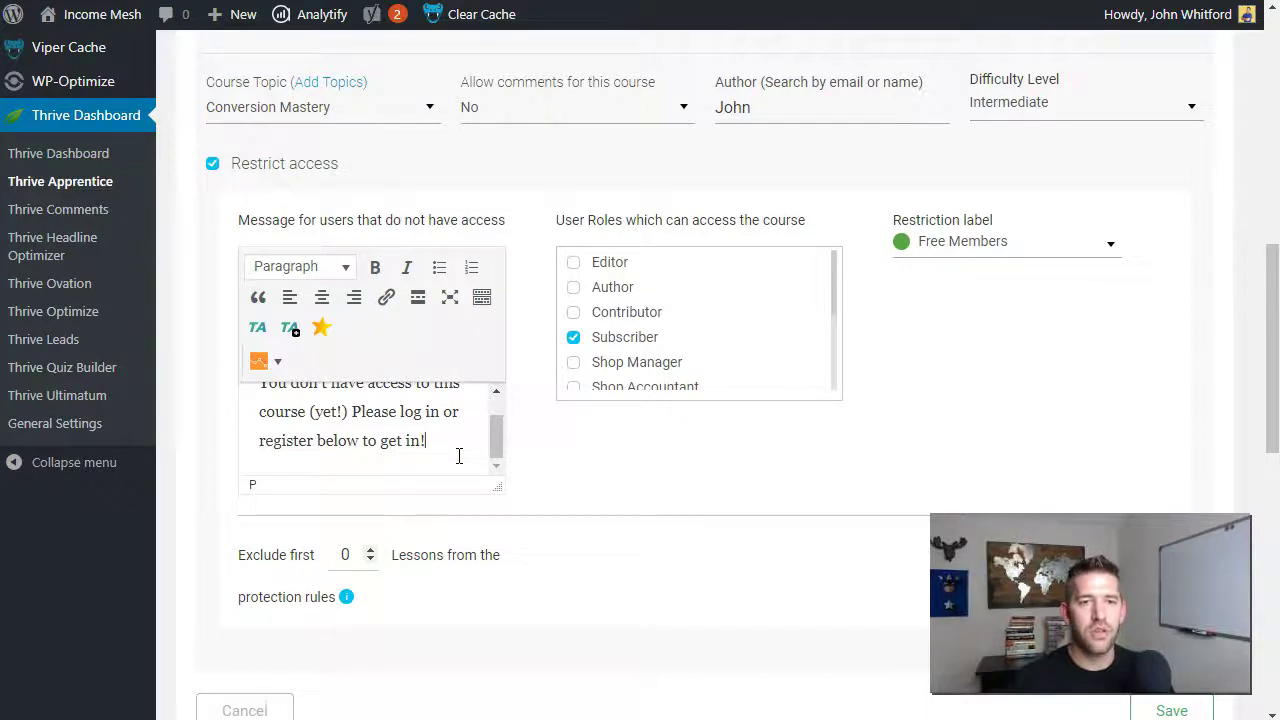
key(ctrl+a)
text(Who)
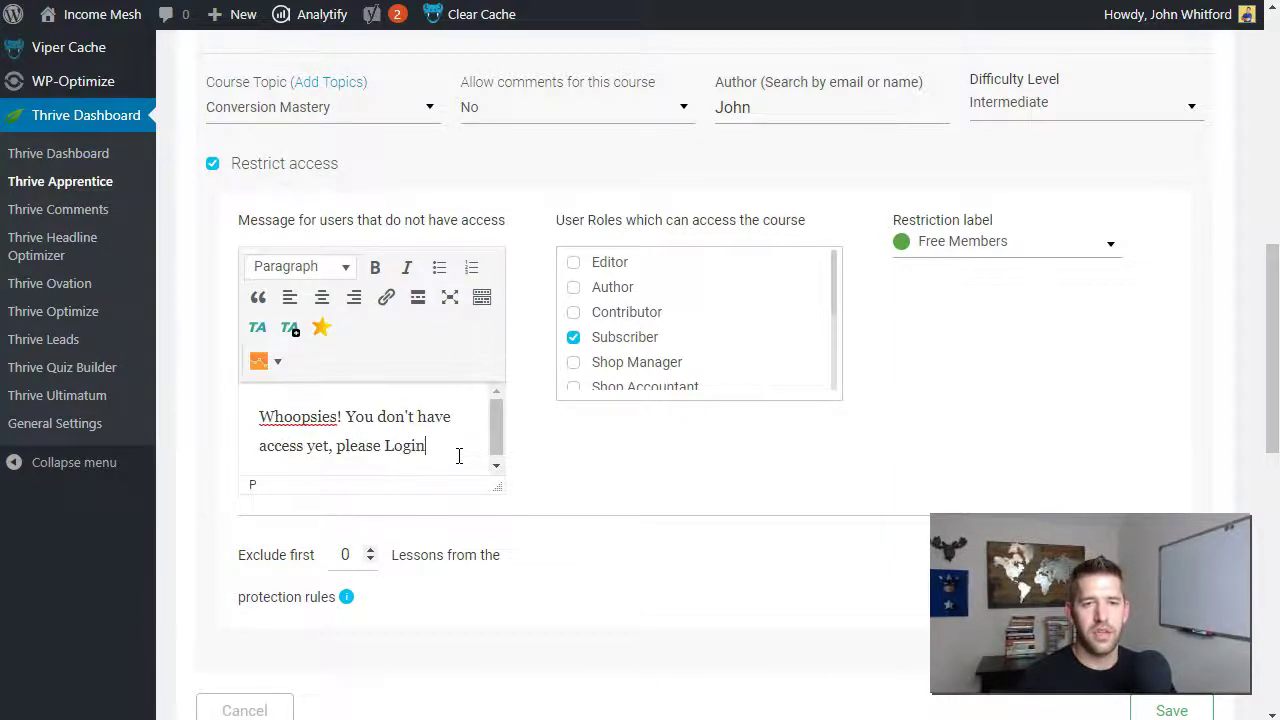
text(r REG)
key(BackSpace)
key(BackSpace)
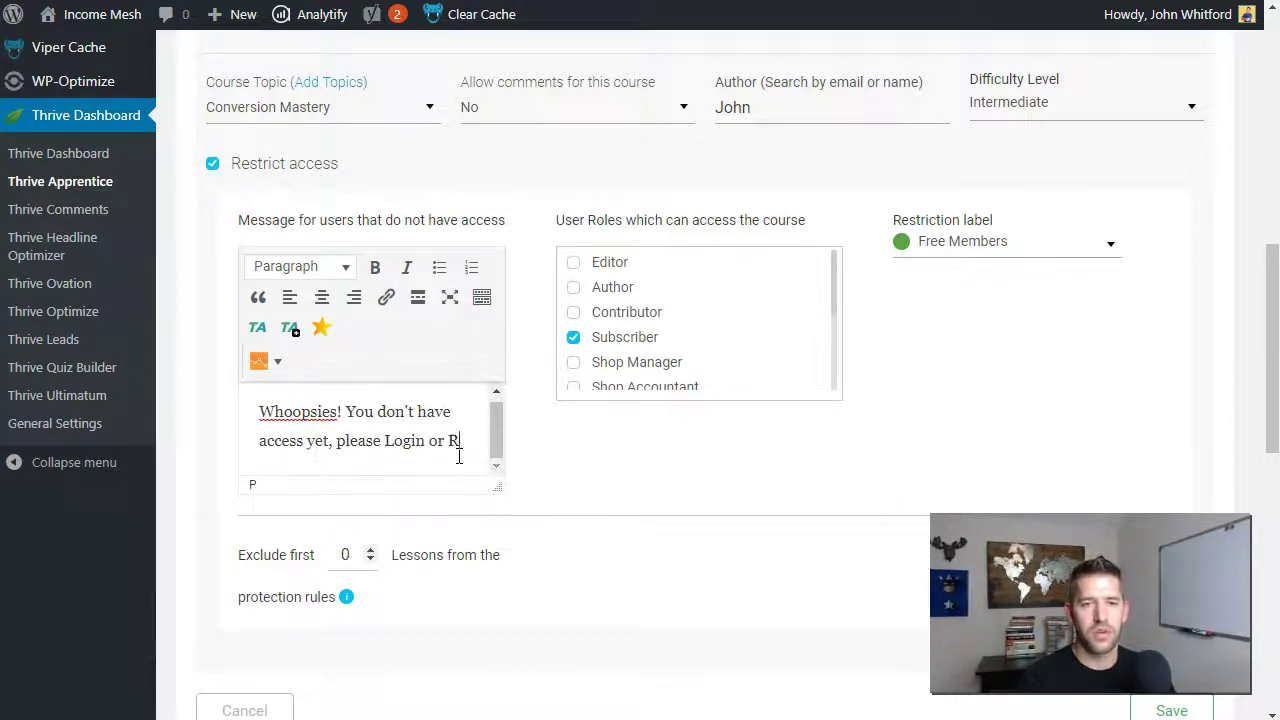
text(egister for the course!)
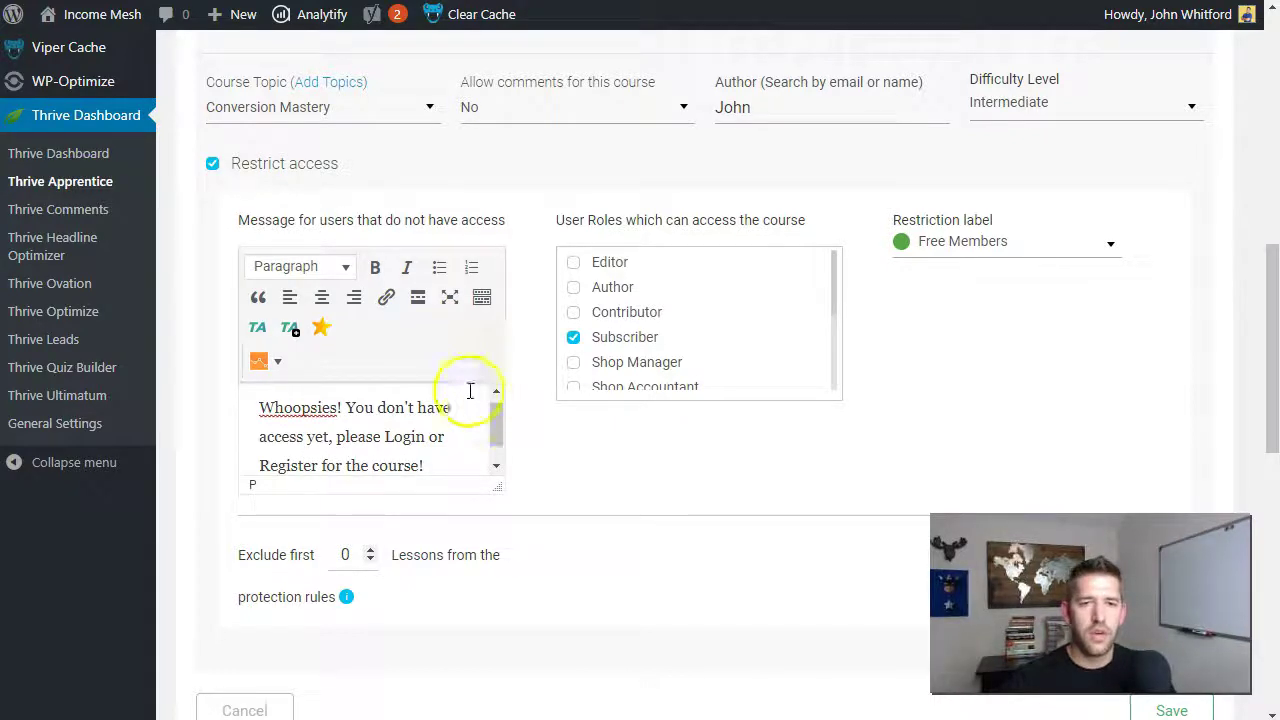
click(448, 438)
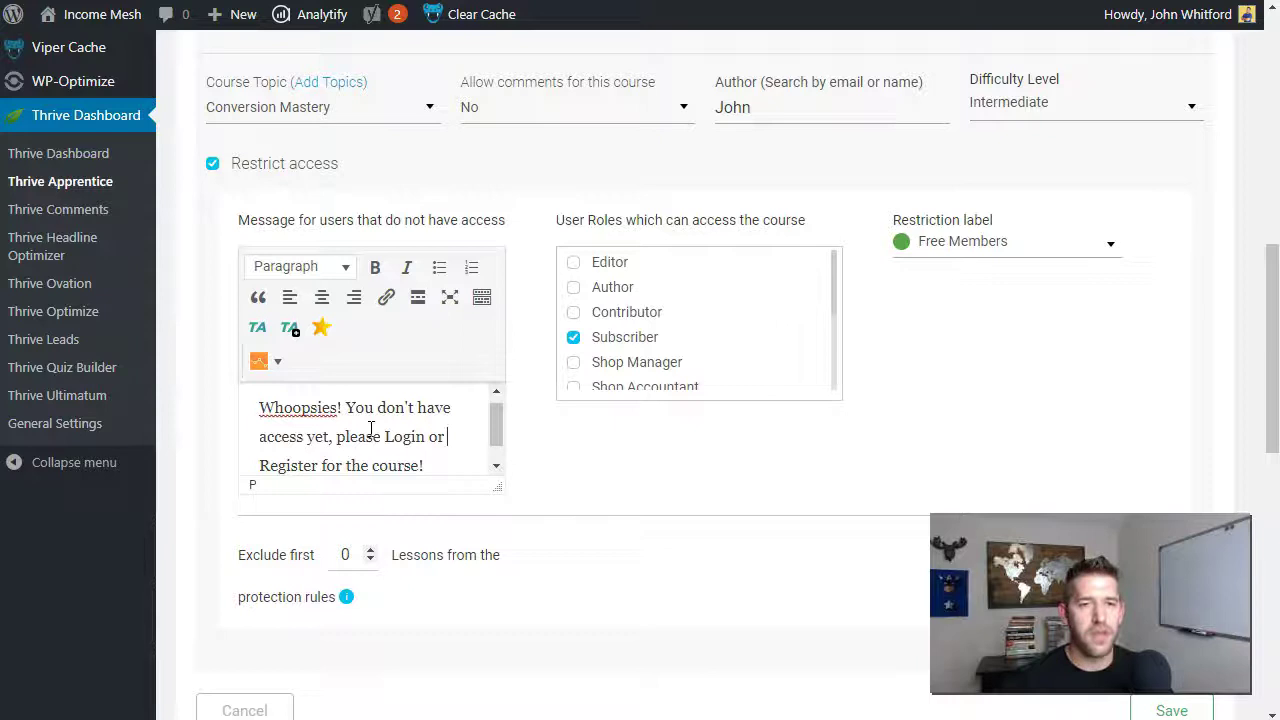
double_click(405, 437)
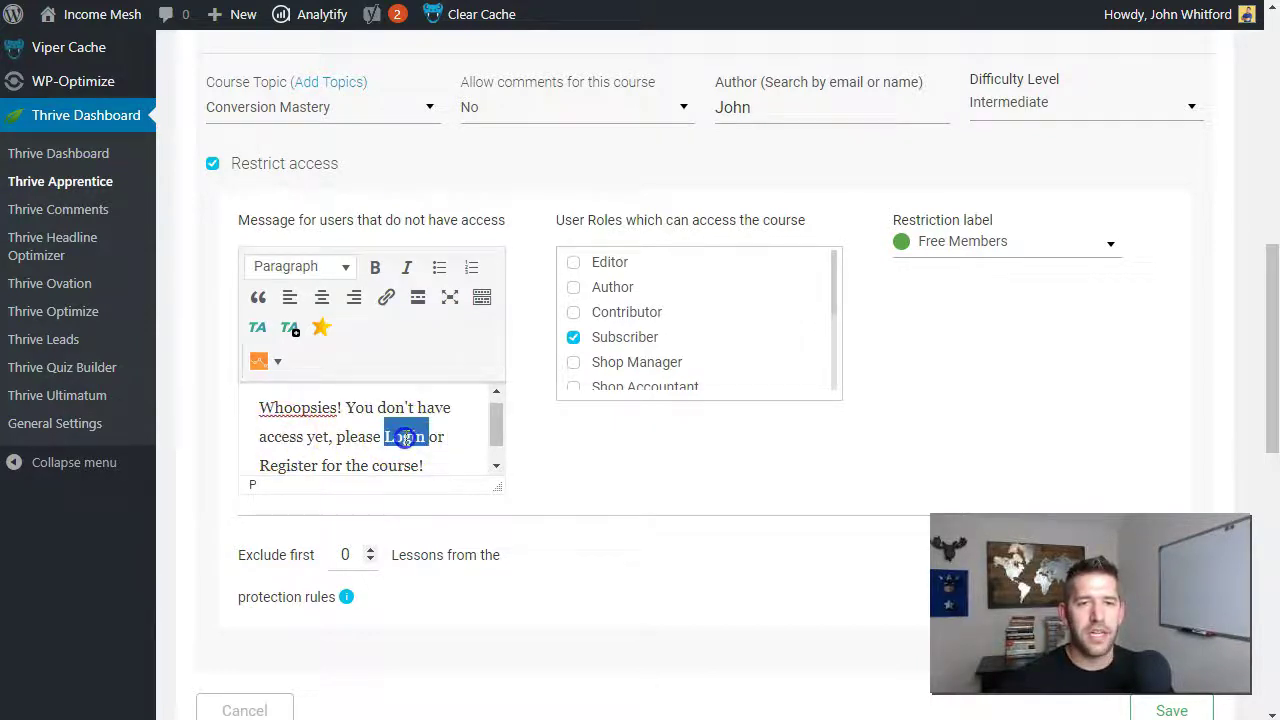
click(386, 297)
click(494, 412)
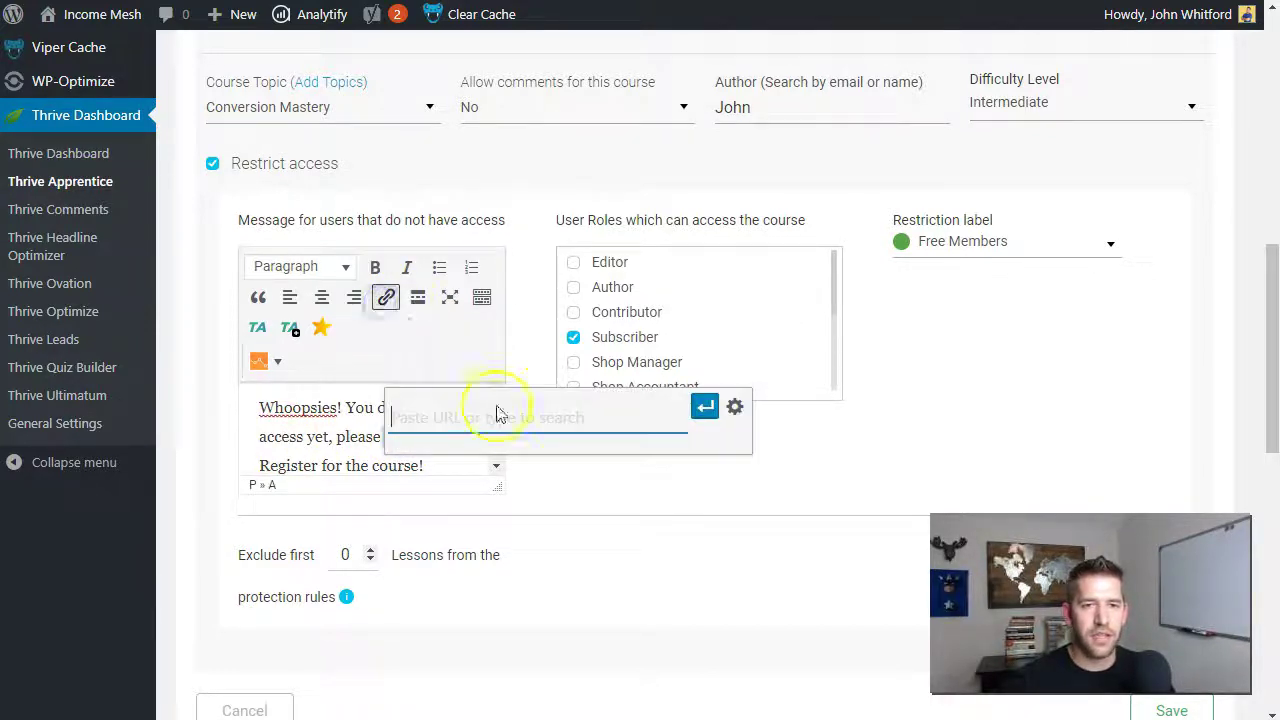
text(https://incomemesh.com/login)
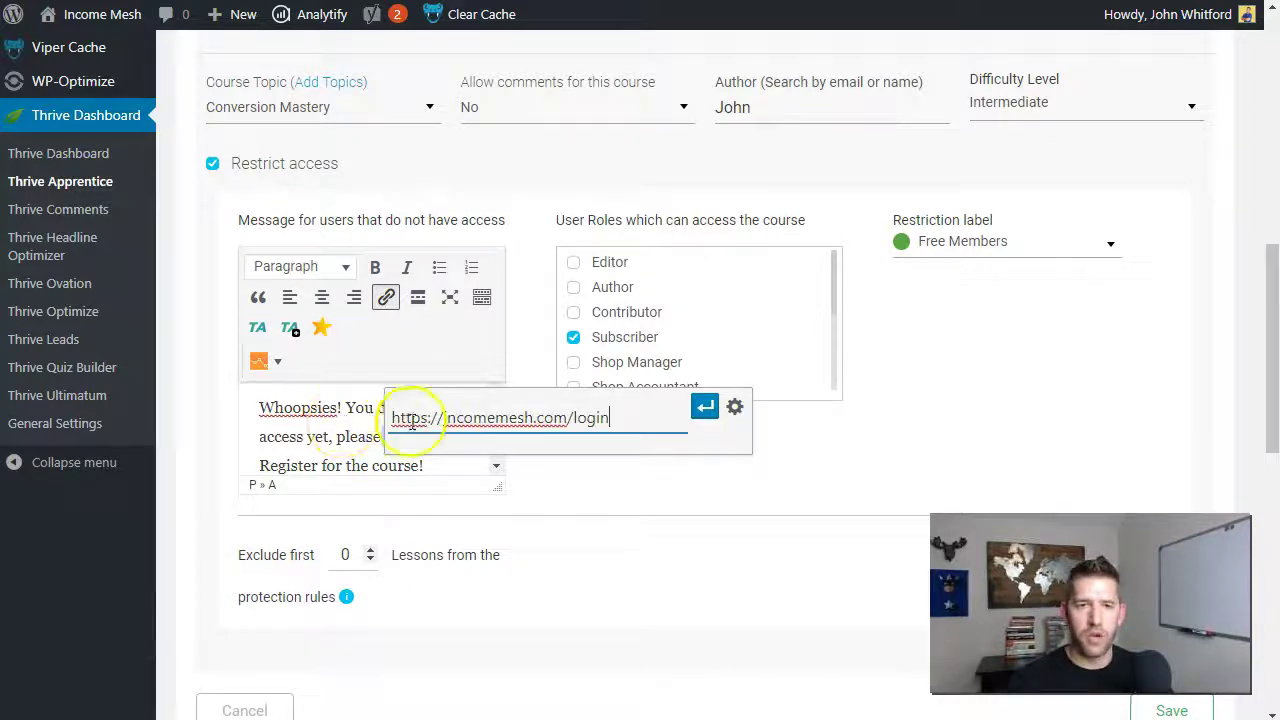
click(705, 406)
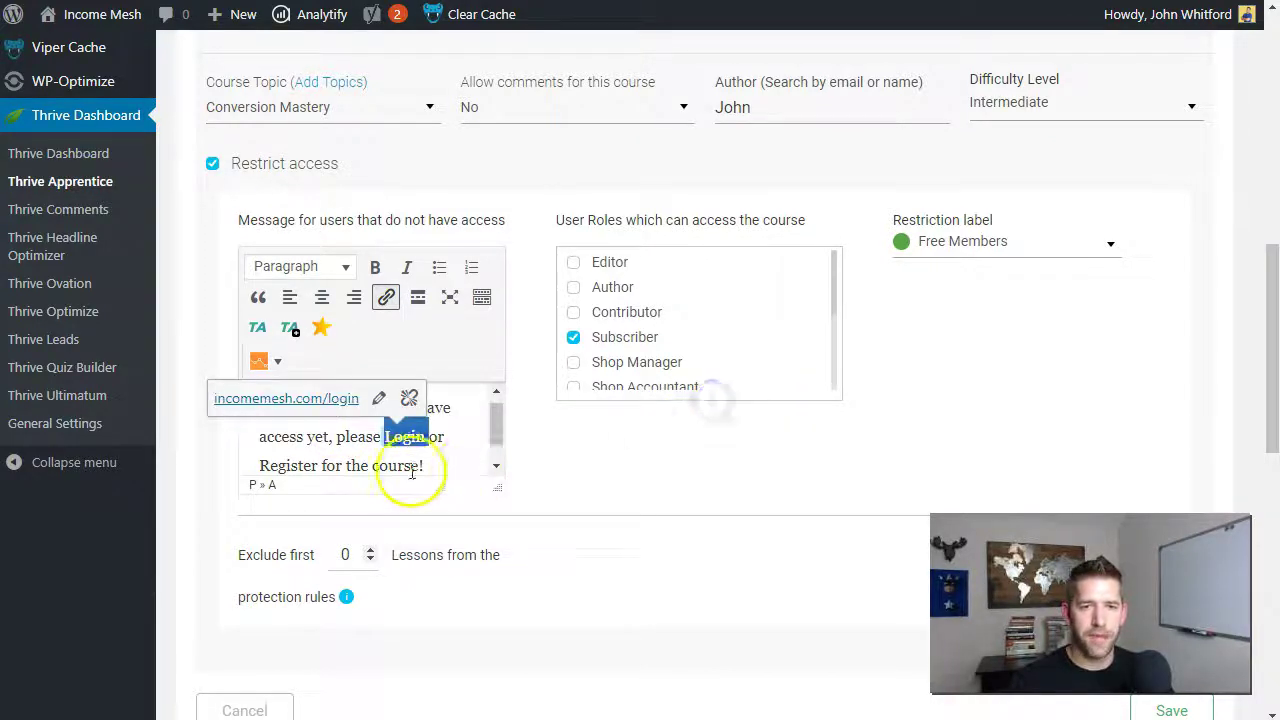
double_click(288, 466)
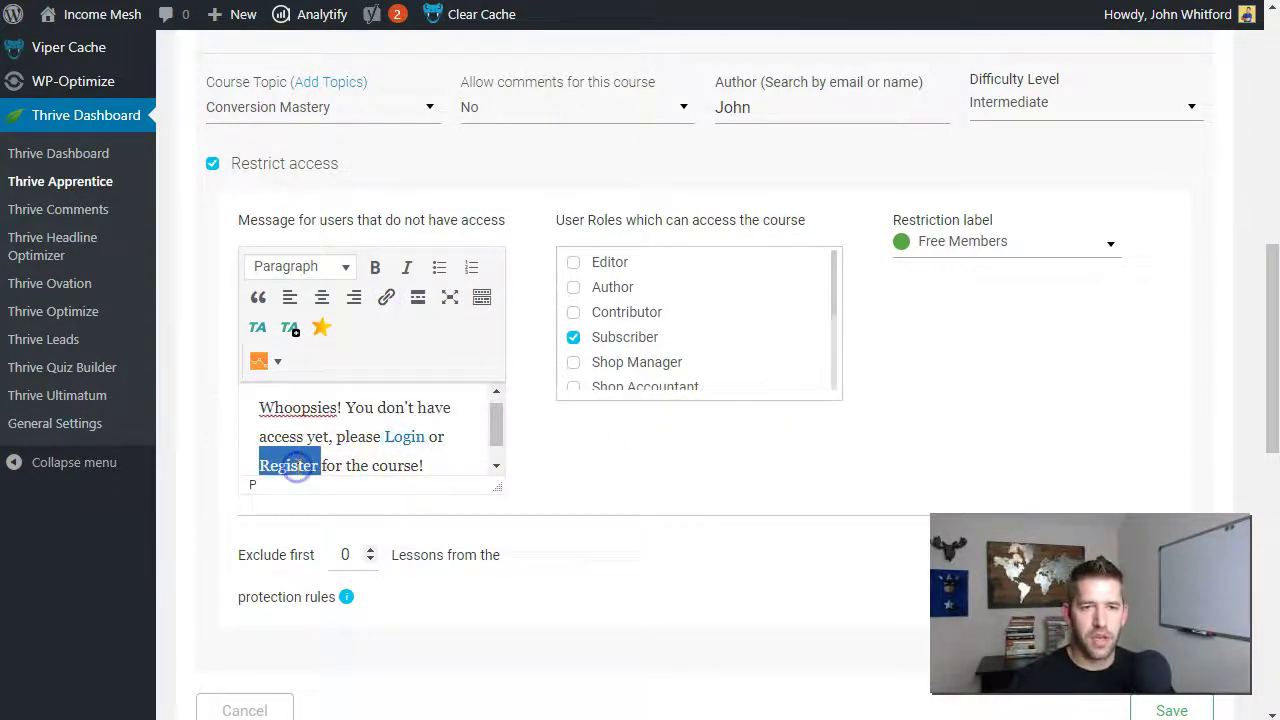
click(386, 297)
click(489, 403)
text(https://incomemesh.com/register)
key(Return)
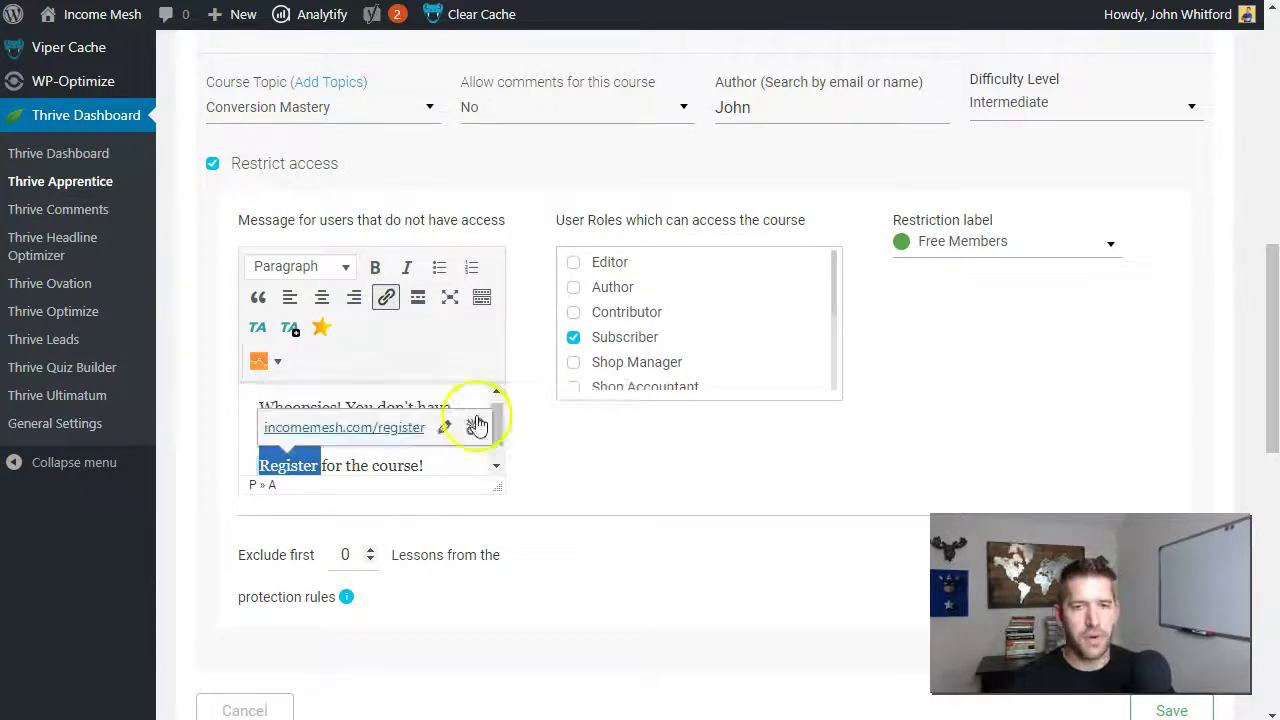
click(446, 460)
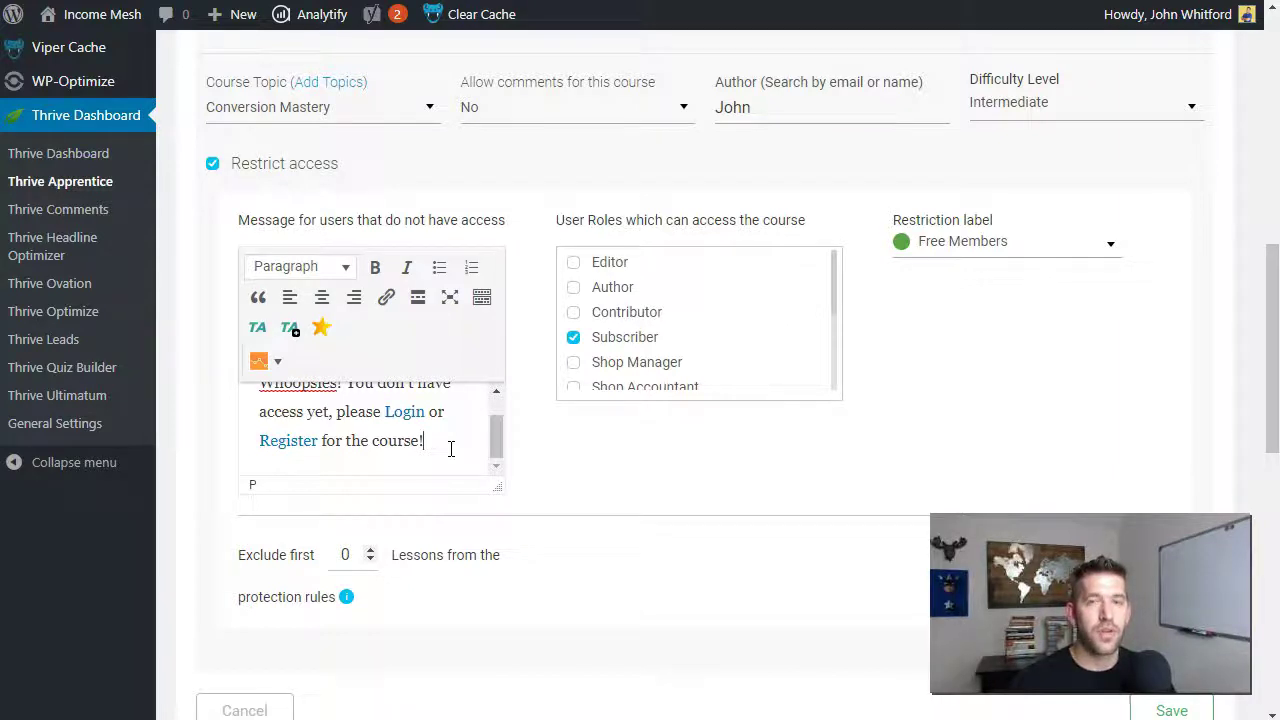
scroll(711, 497, down, 2)
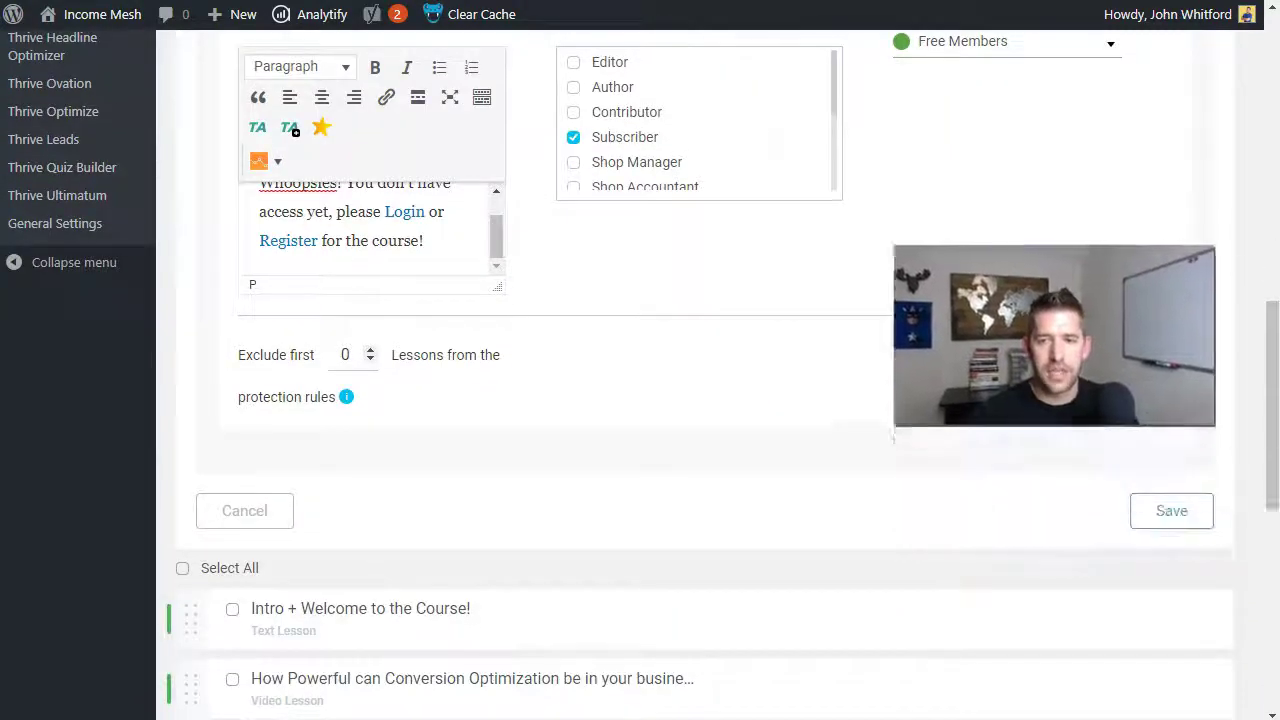
click(1180, 510)
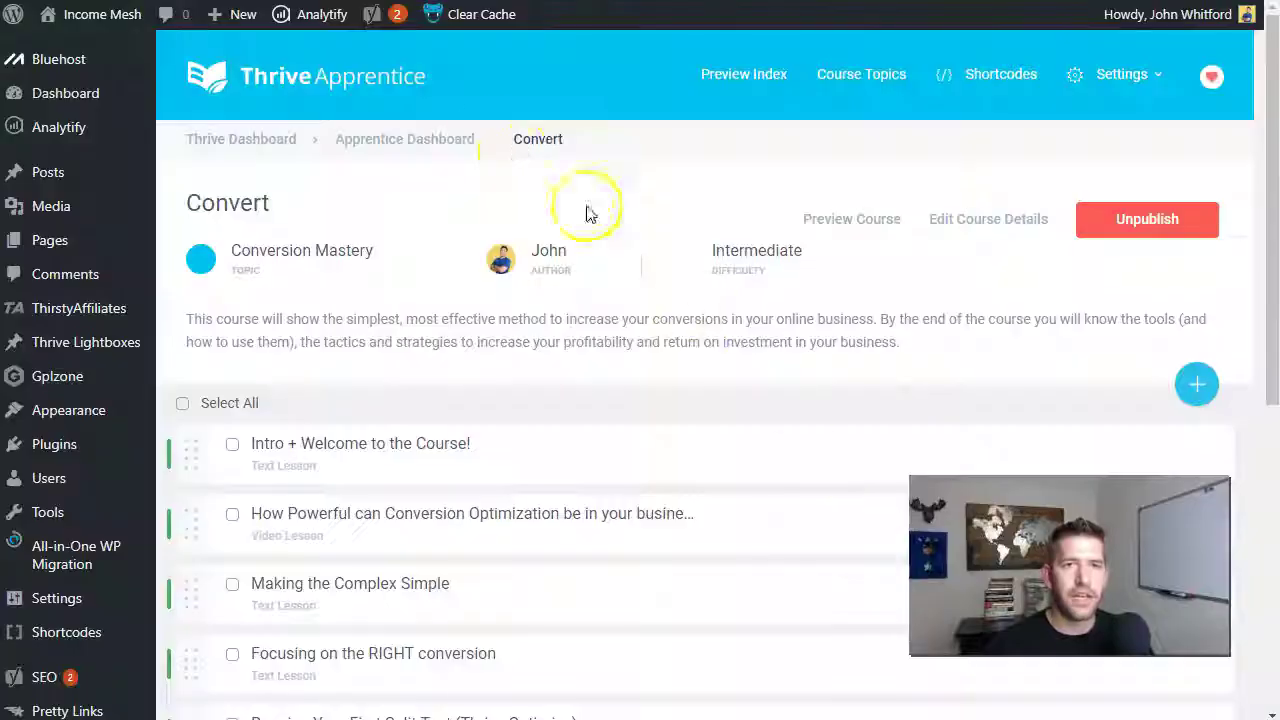
- Preview the Apprentice course index in an incognito window and open the Convert course as a logged-out visitor
right_click(747, 77)
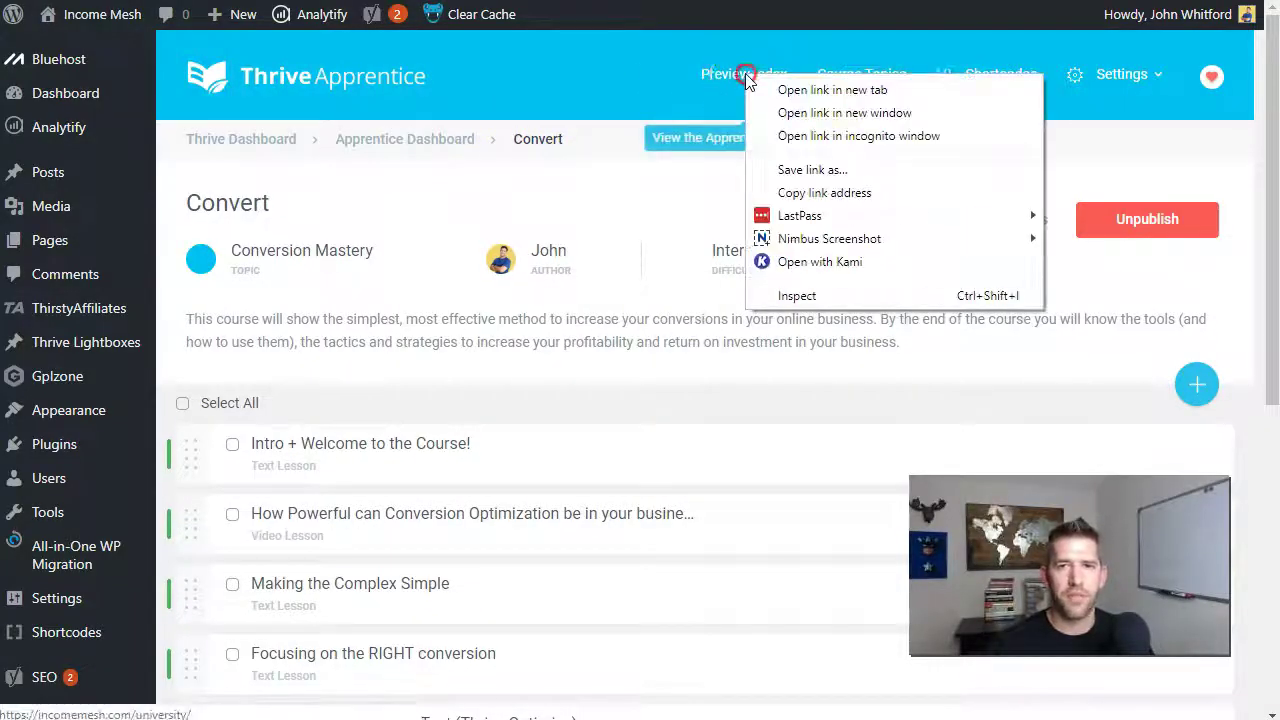
click(791, 136)
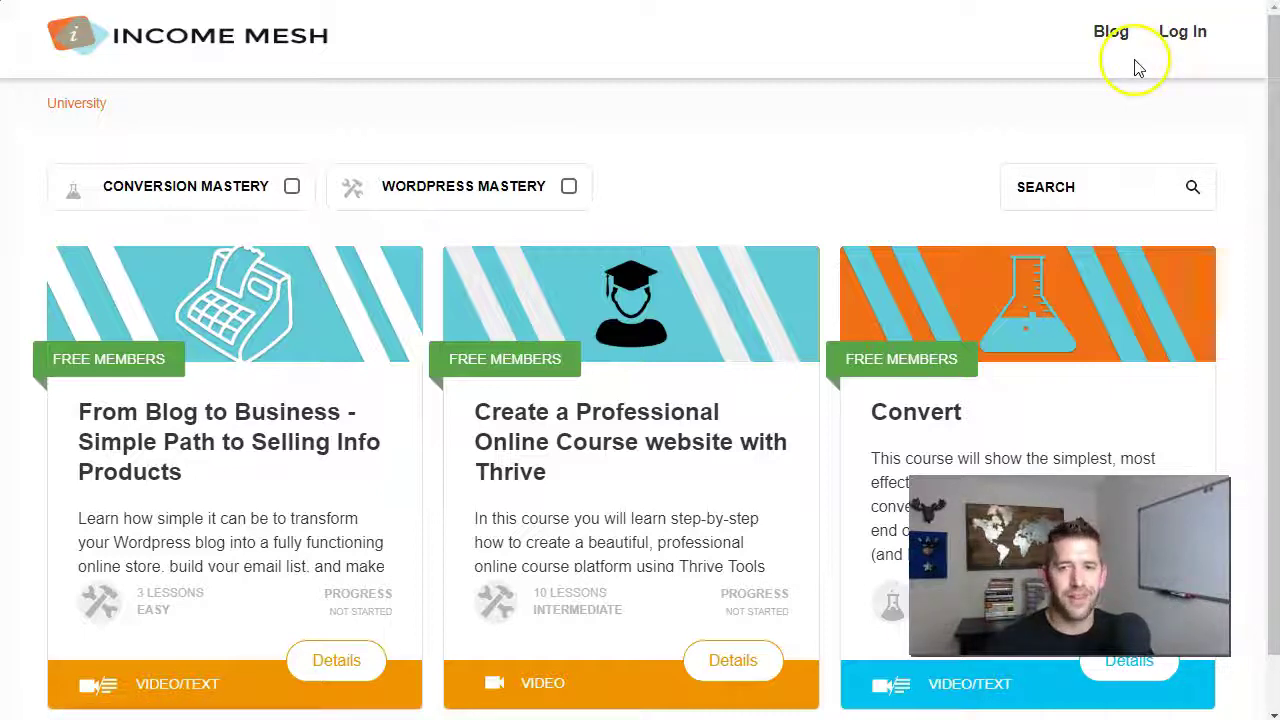
click(1046, 337)
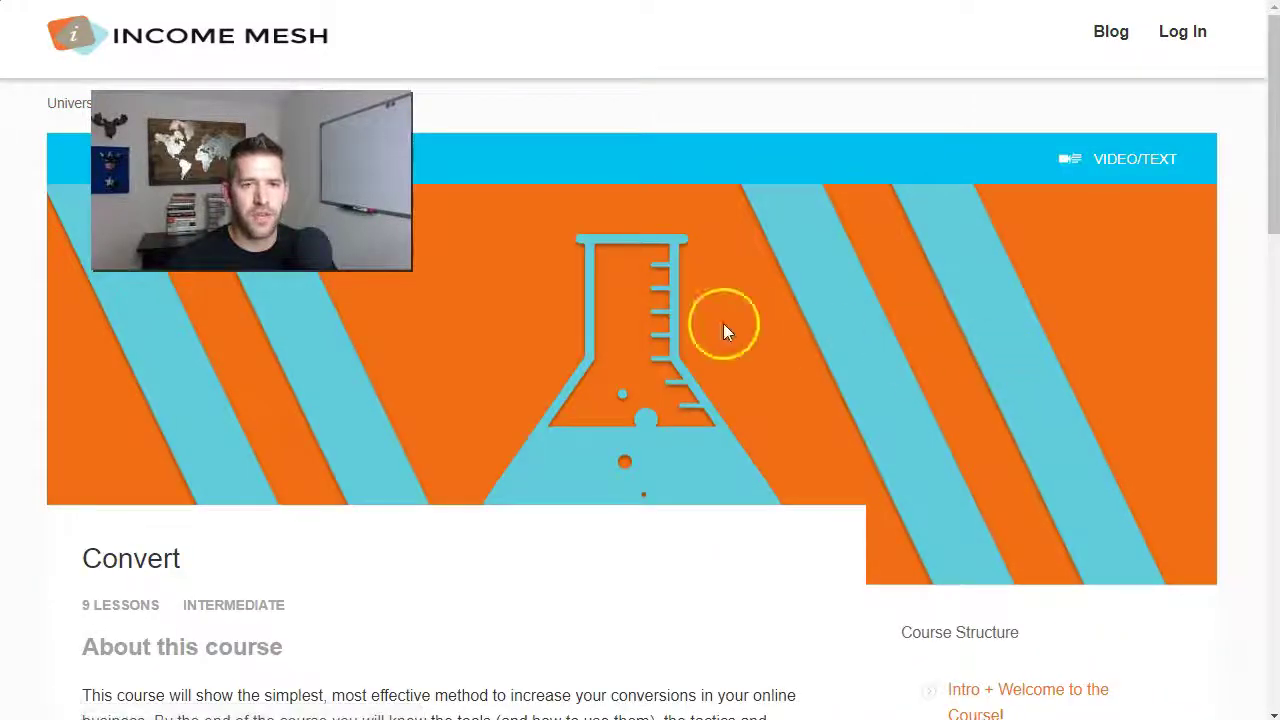
- Open the "Intro + Welcome to the Course!" lesson and check the no-access message with its Login and Register links
scroll(725, 328, down, 3)
scroll(727, 333, down, 2)
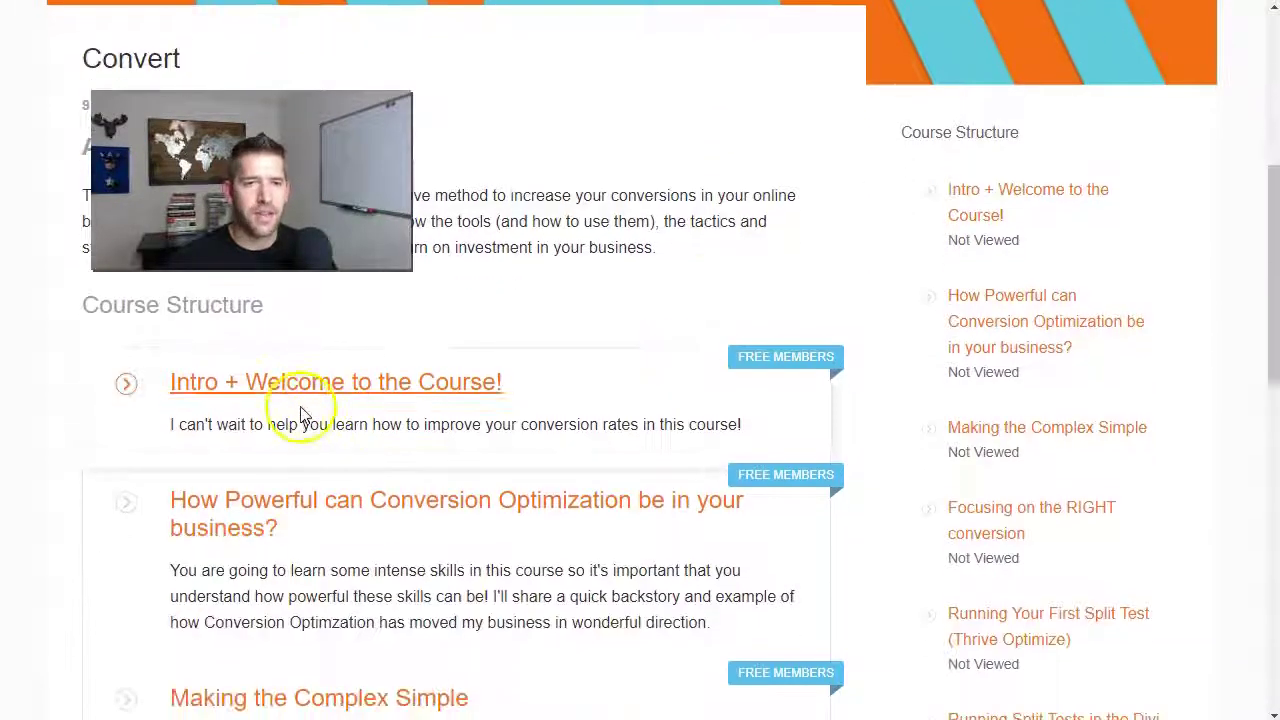
click(303, 390)
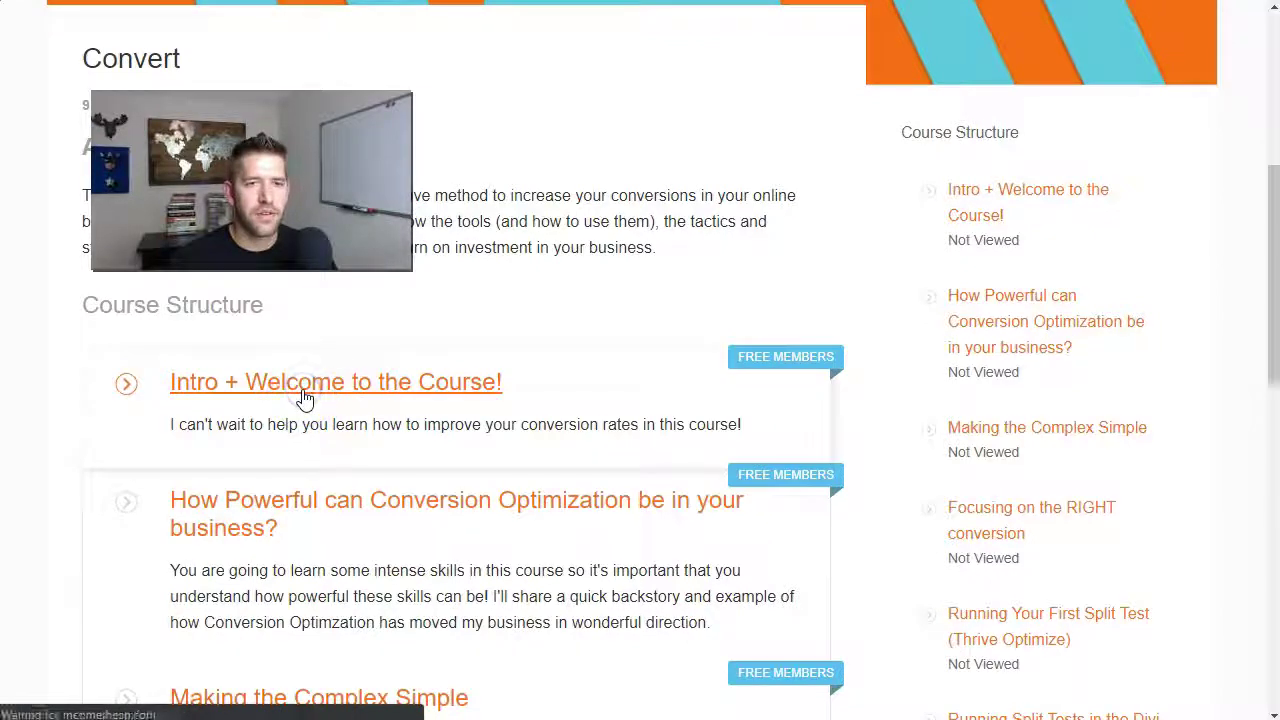
scroll(600, 391, down, 2)
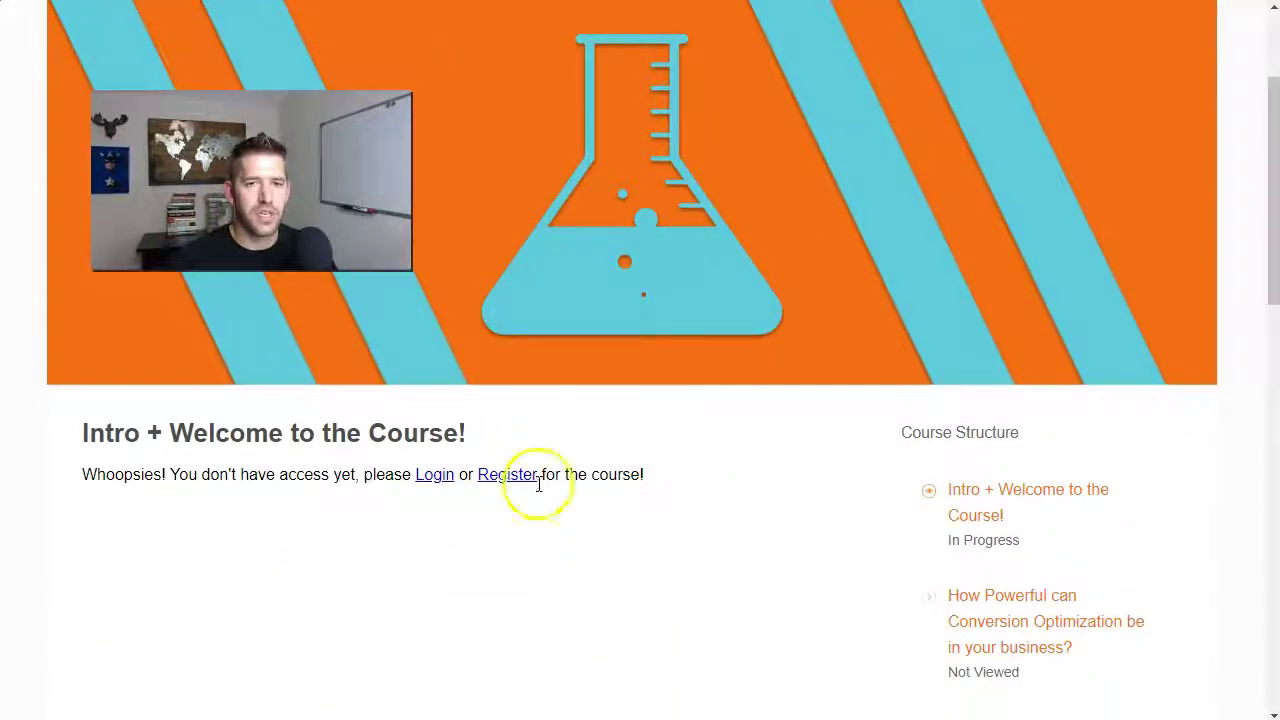
scroll(368, 572, down, 2)
scroll(363, 571, up, 1)
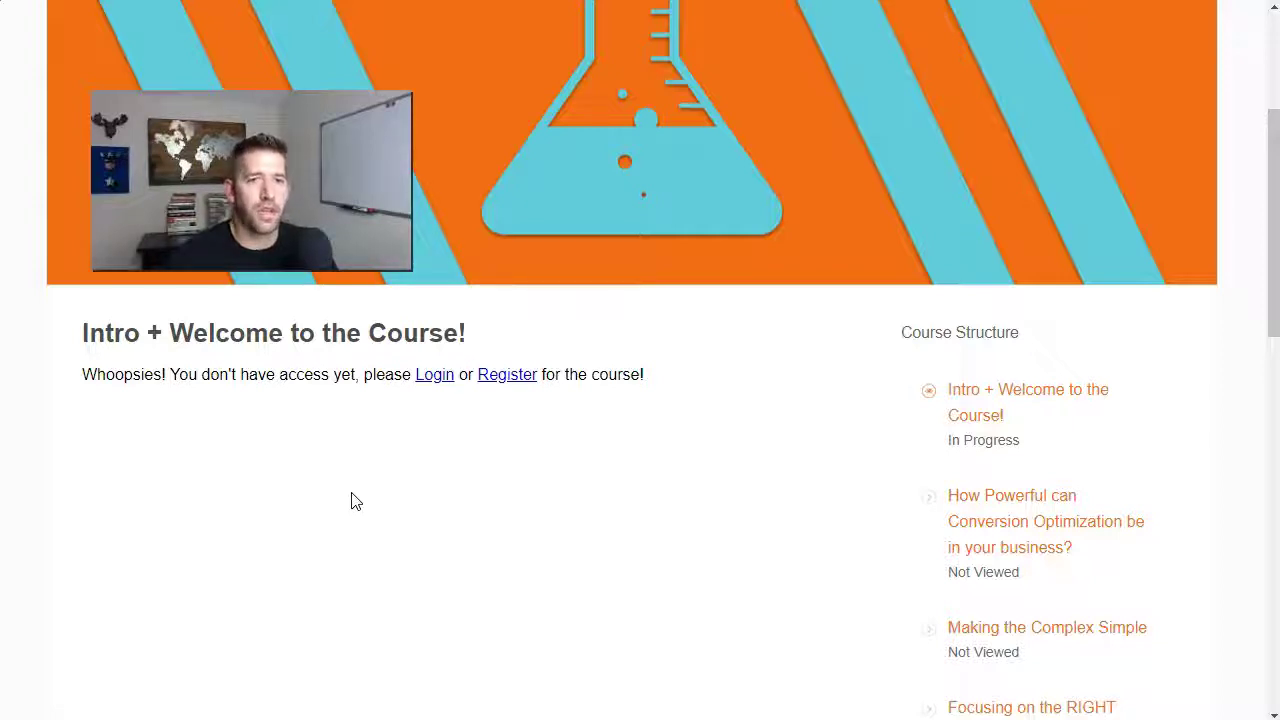
scroll(356, 501, up, 1)
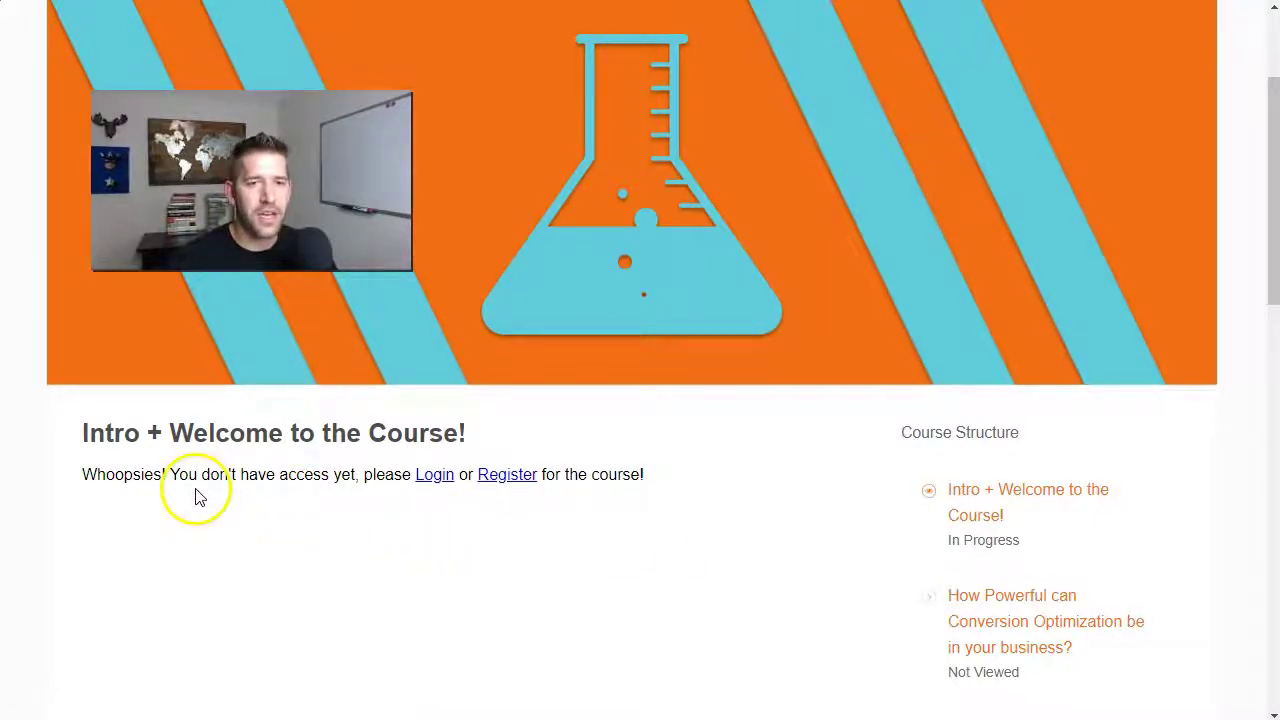
- Follow the message's Login link and check the email field on the front-end Log In page
click(427, 482)
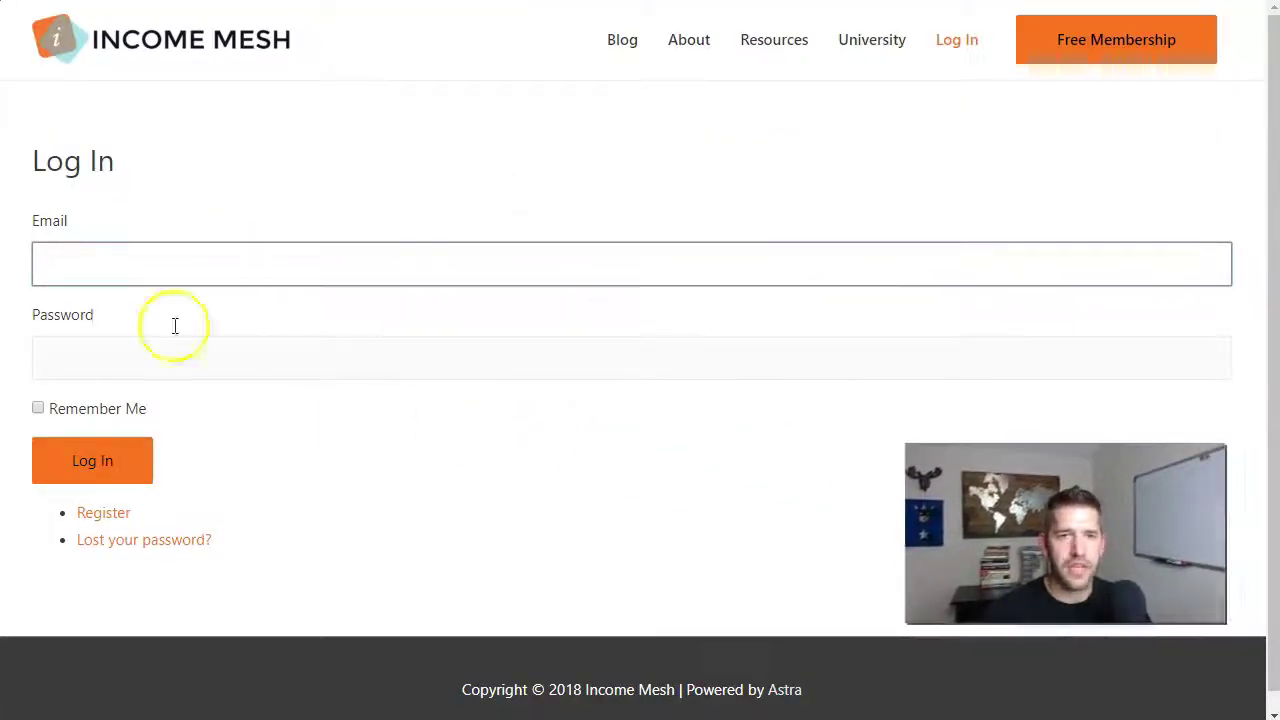
click(134, 268)
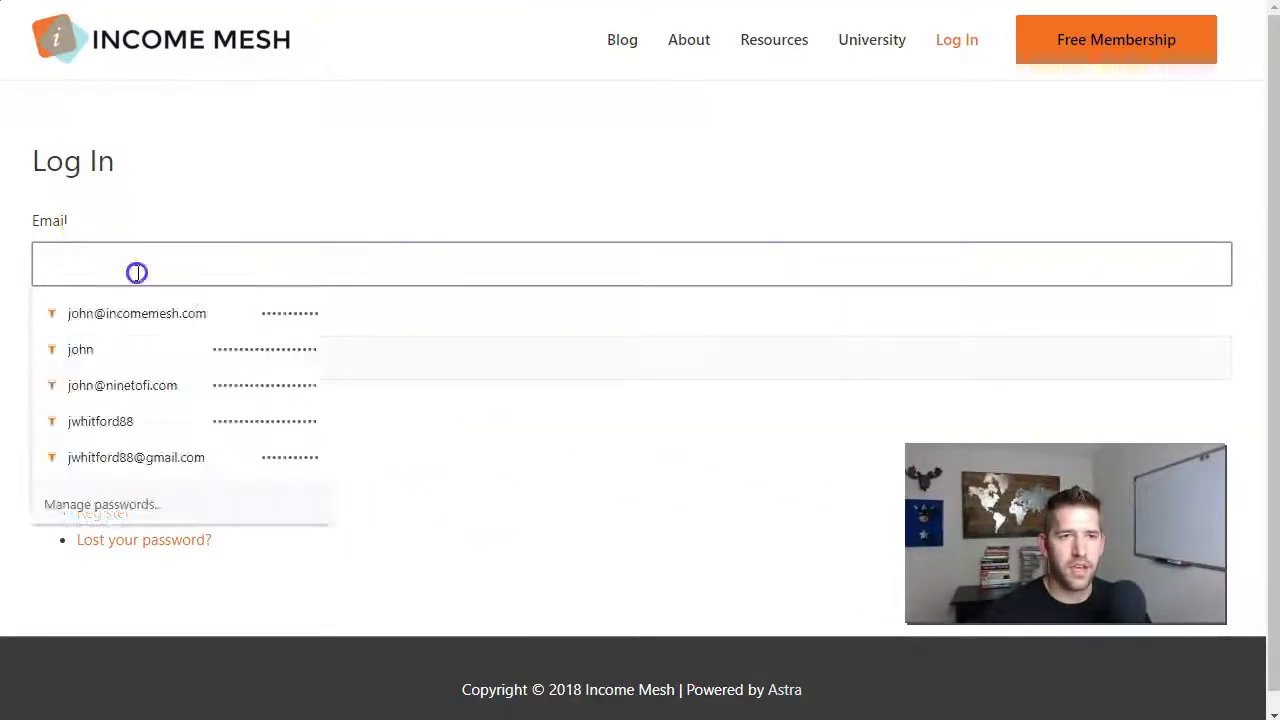
click(226, 206)
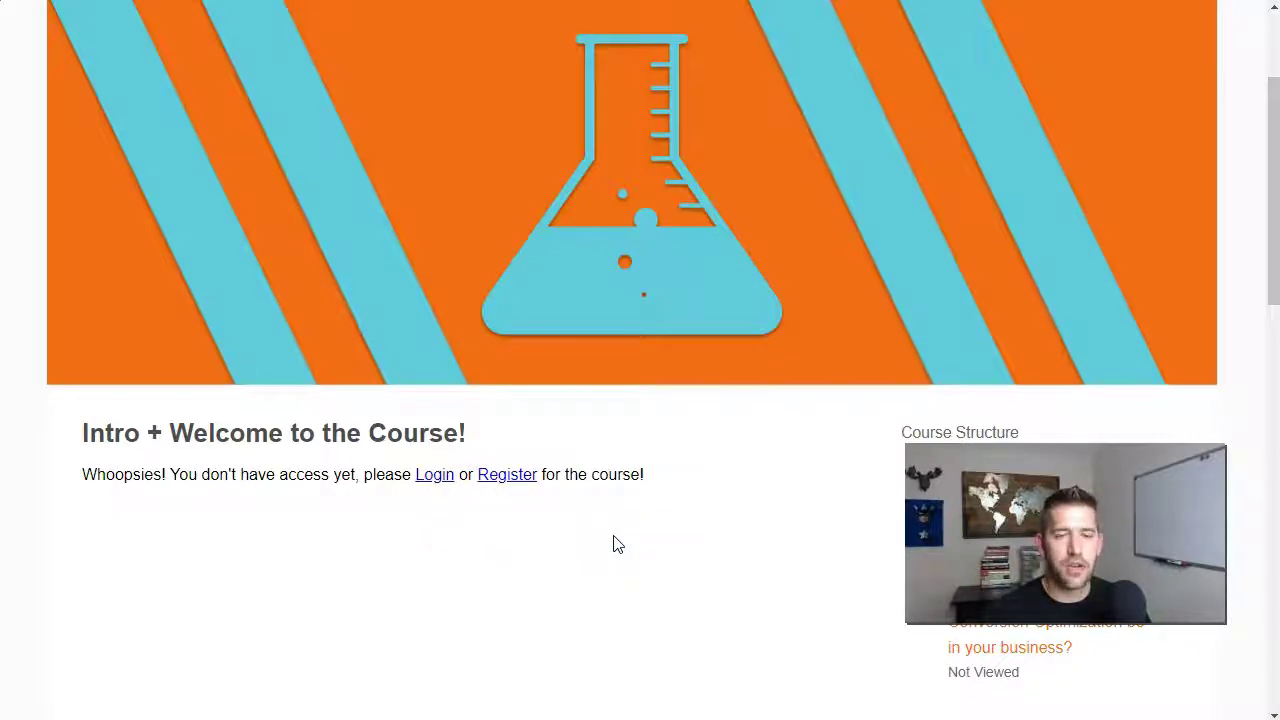
- Follow the message's Register link from the lesson page and check the email field on the registration form
click(520, 478)
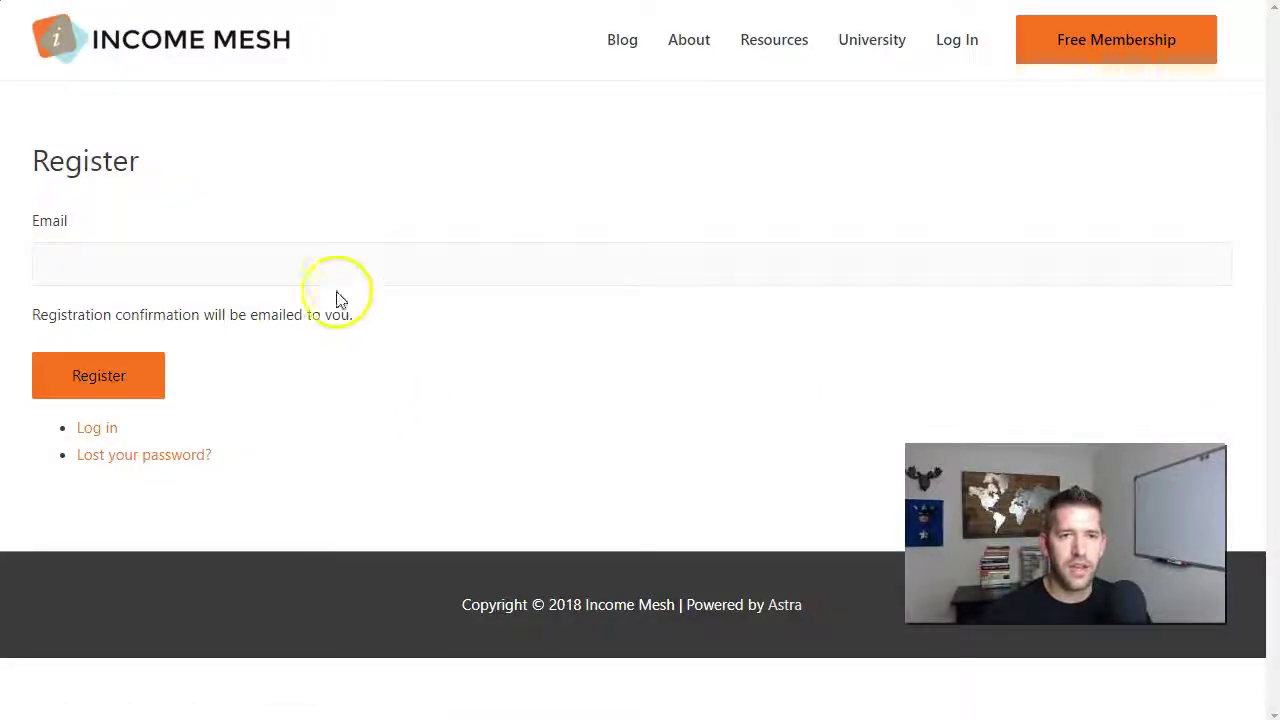
click(340, 268)
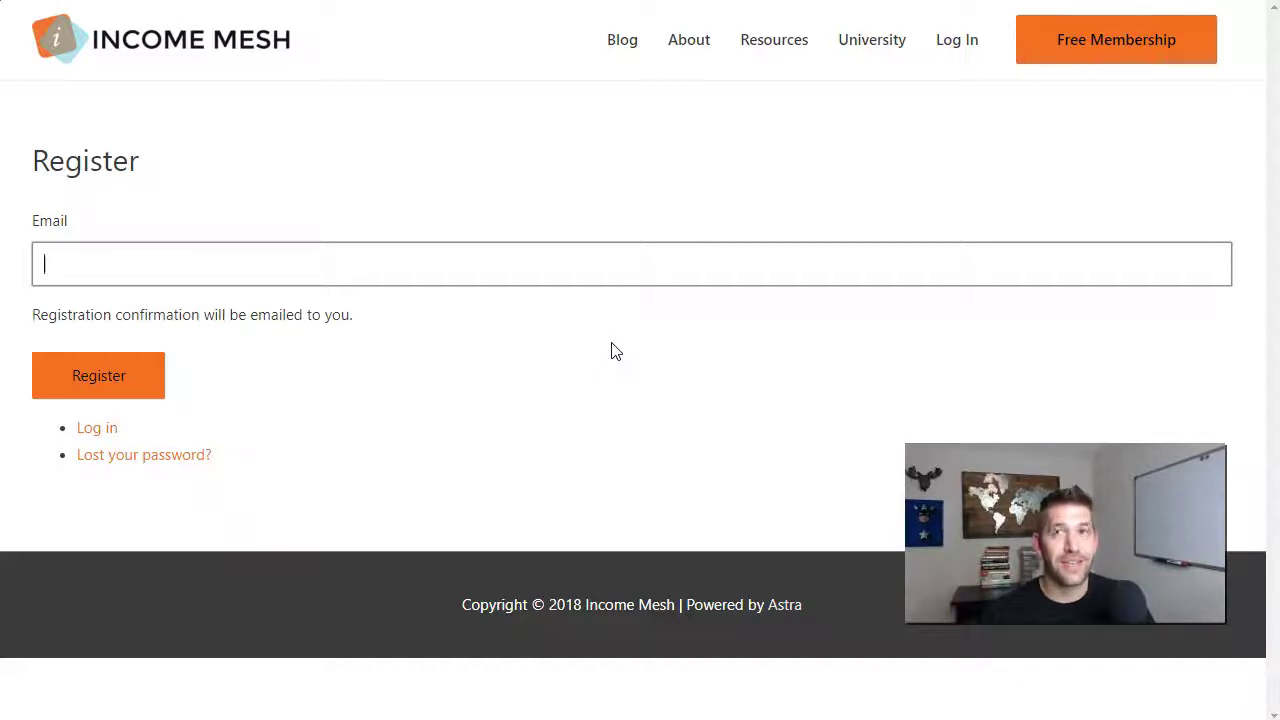
click(608, 270)
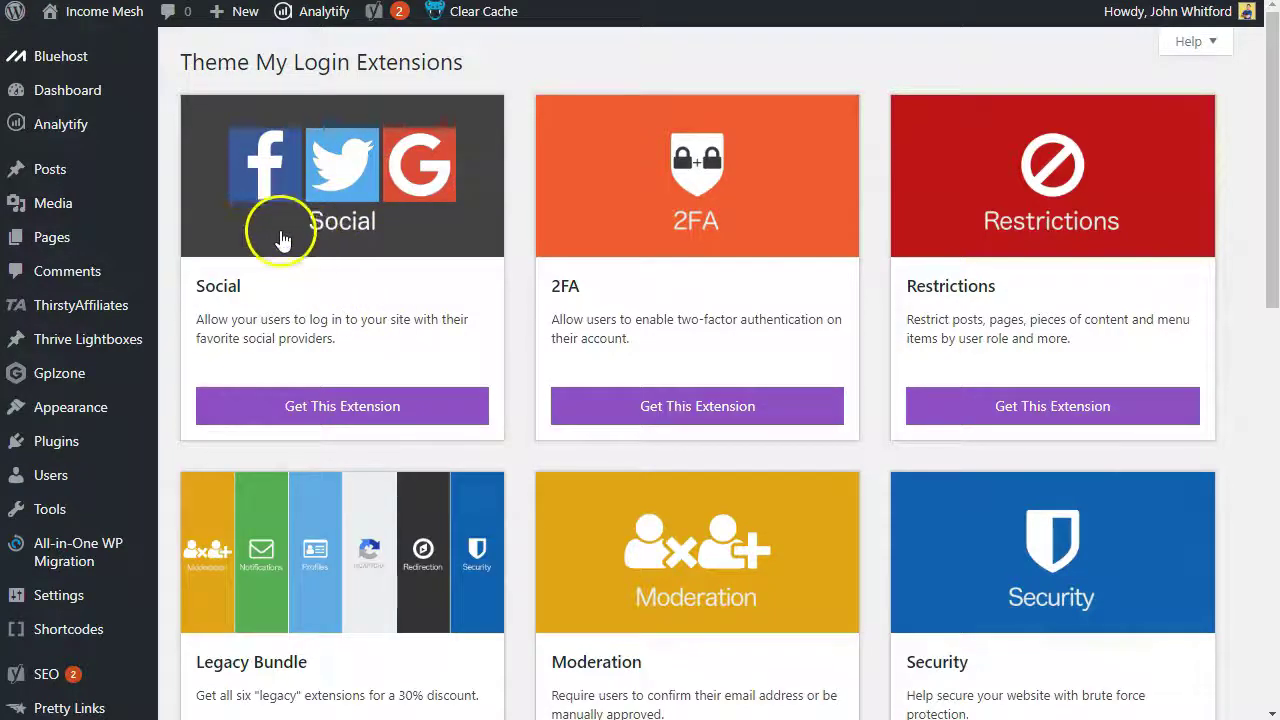
- Look through the Theme My Login extensions, including Redirection, reCAPTCHA, Profiles and Notifications
scroll(285, 314, down, 2)
scroll(451, 409, down, 3)
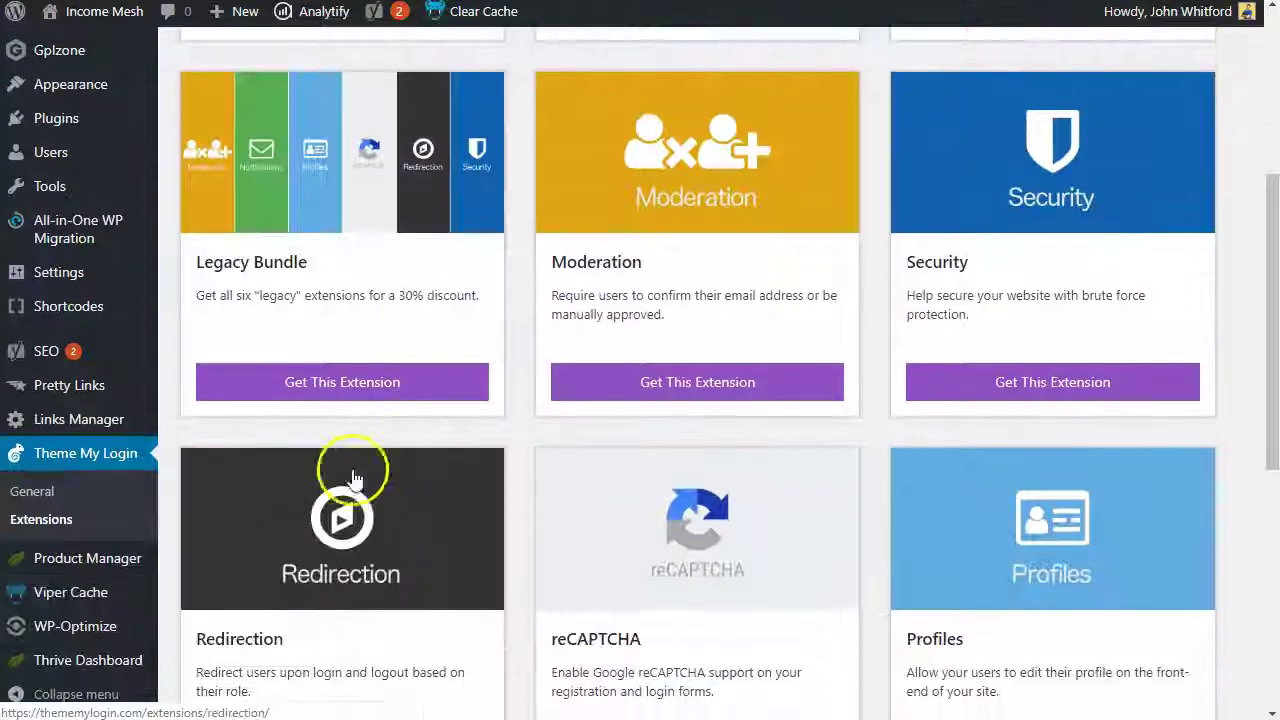
scroll(300, 628, down, 1)
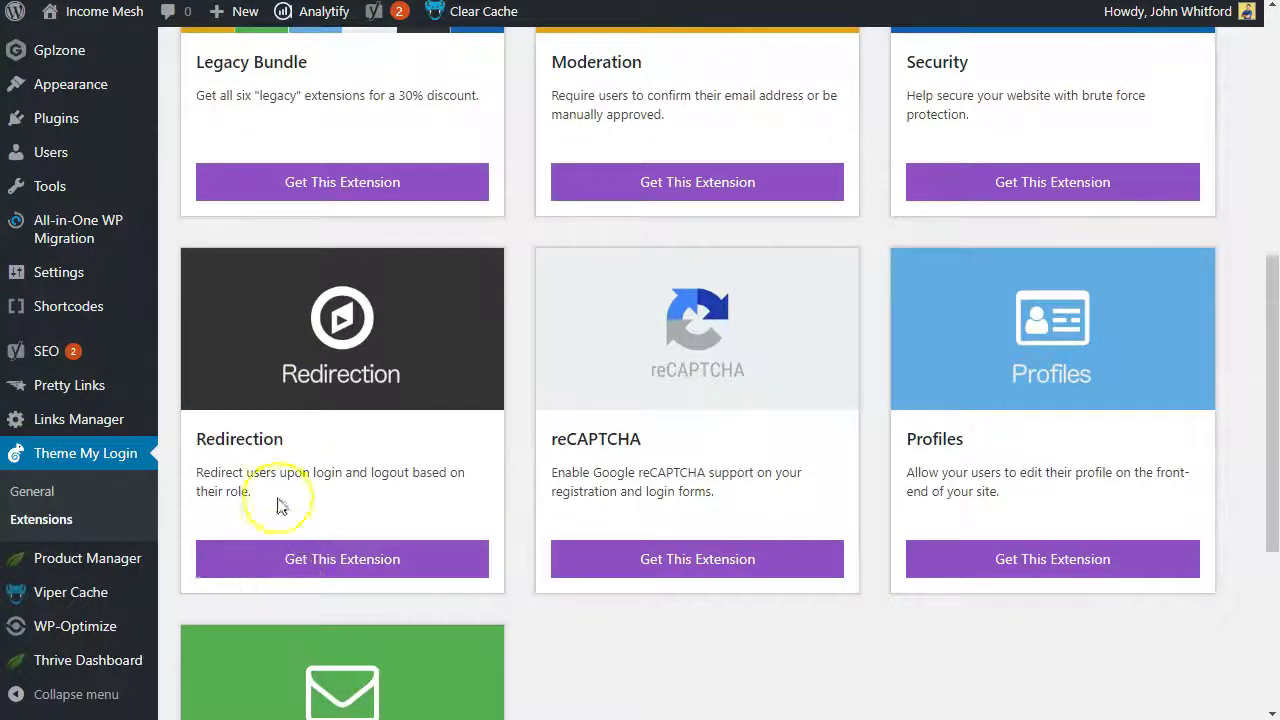
click(432, 468)
scroll(521, 531, down, 3)
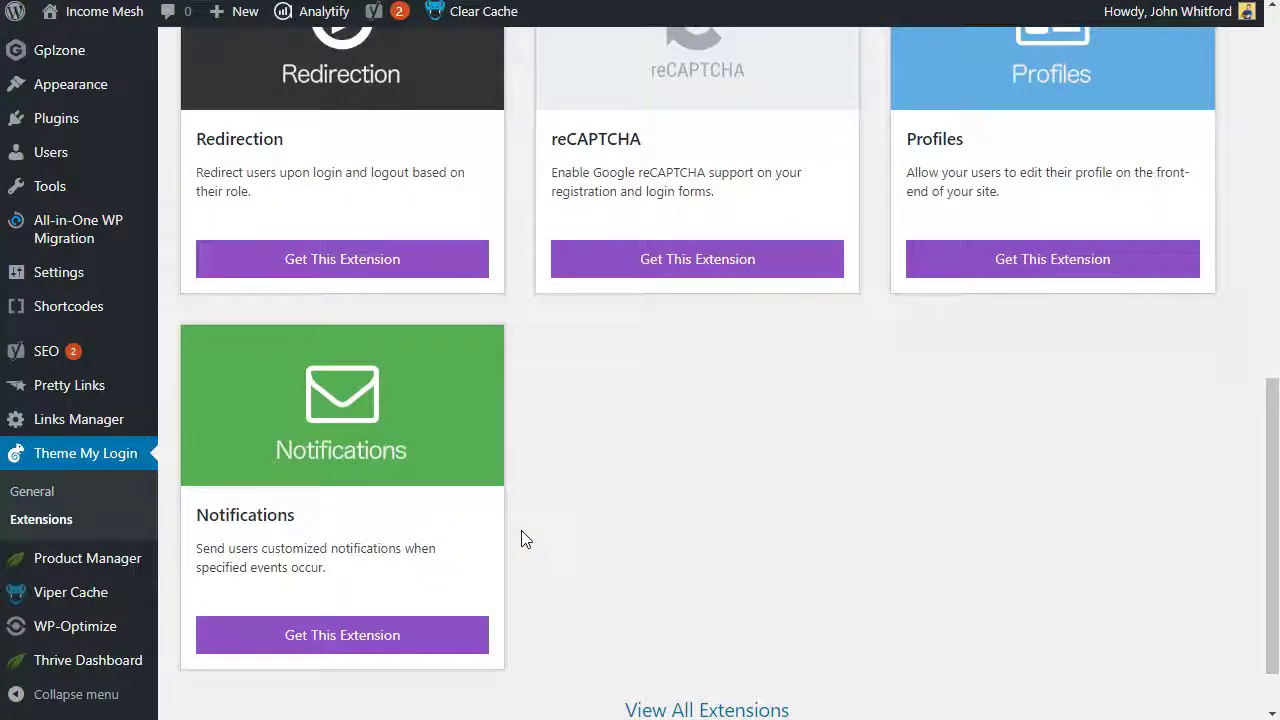
click(527, 495)
scroll(523, 495, up, 5)
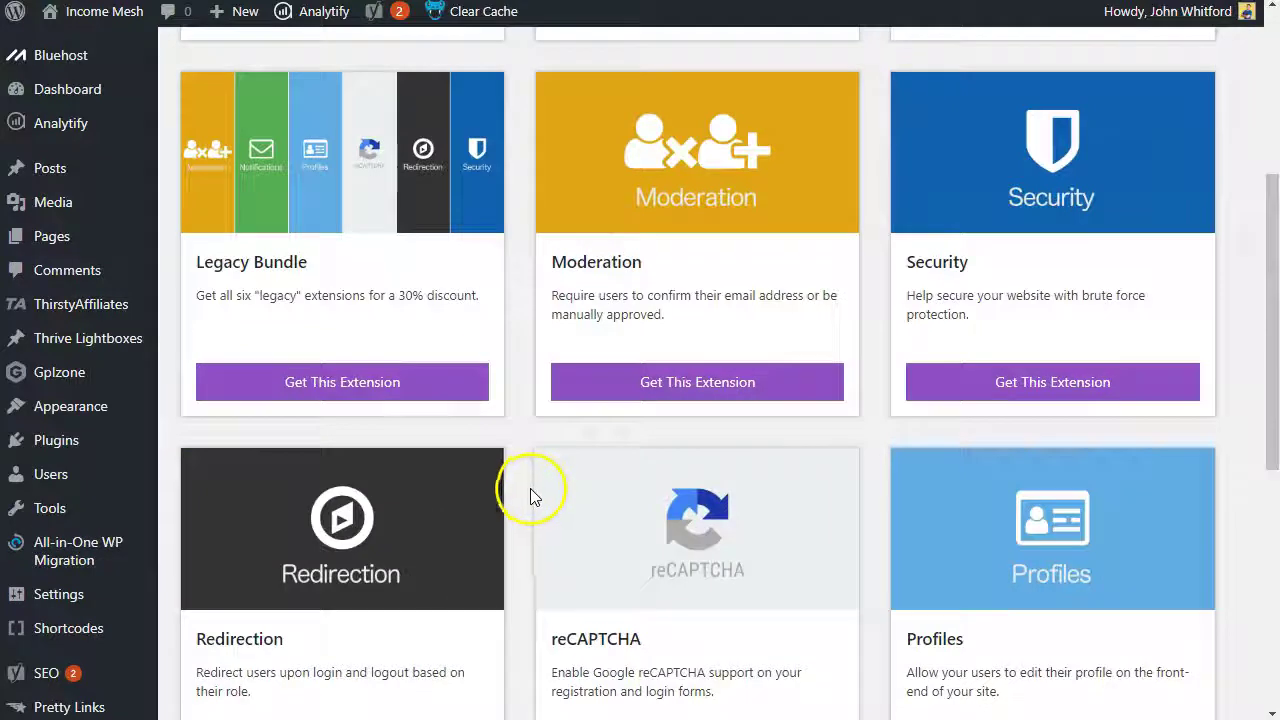
scroll(523, 490, up, 4)
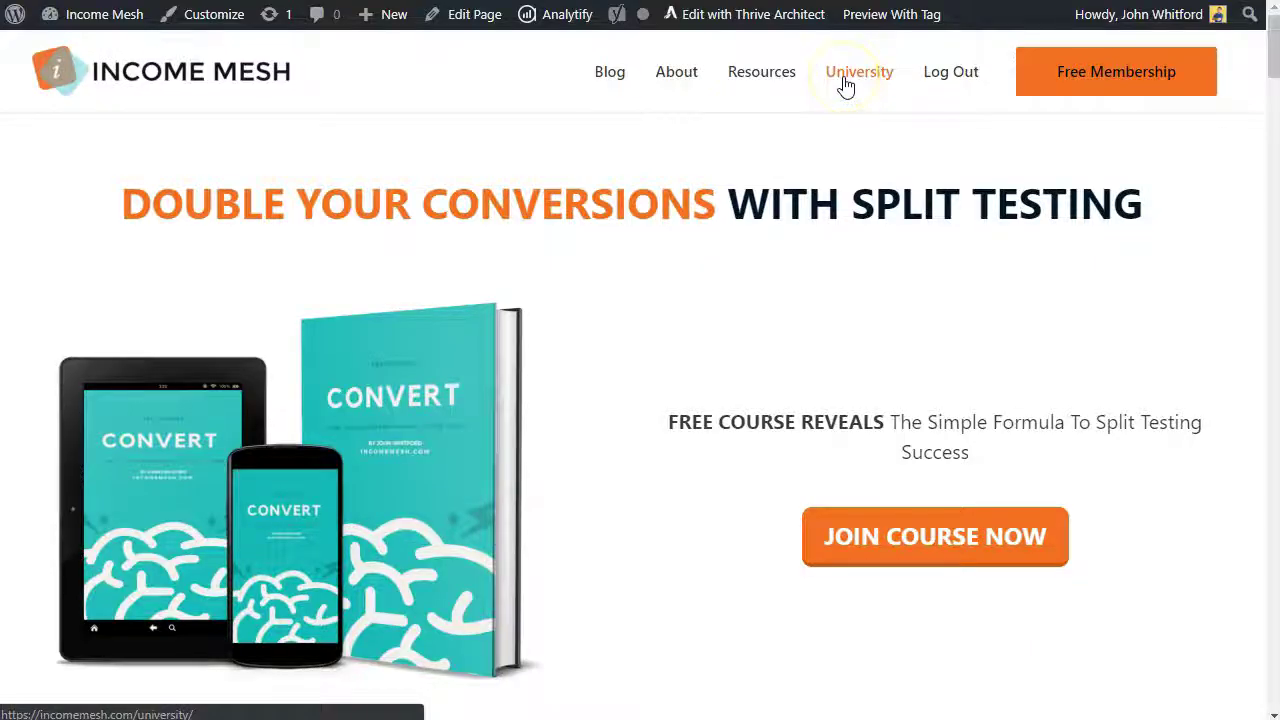
- From the site's University page, open the "From Blog to Business" course while logged in and start its first lesson
click(846, 80)
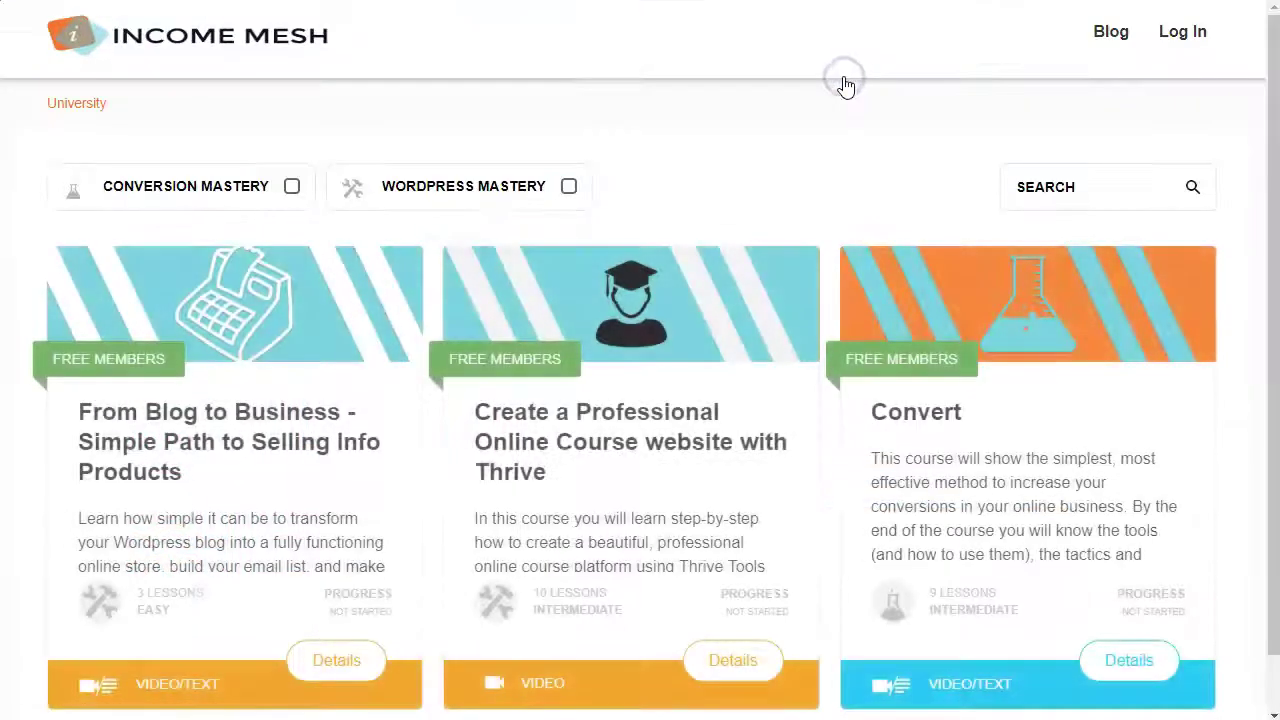
click(920, 358)
scroll(893, 340, down, 4)
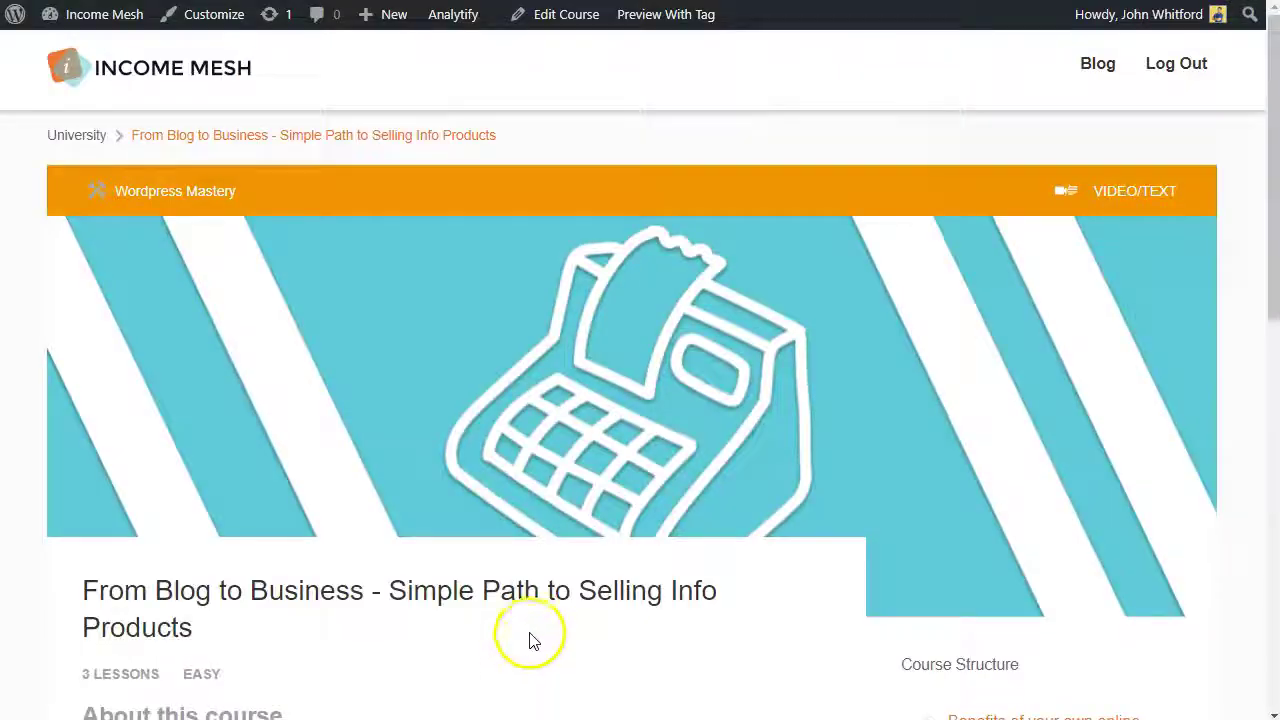
scroll(380, 606, down, 3)
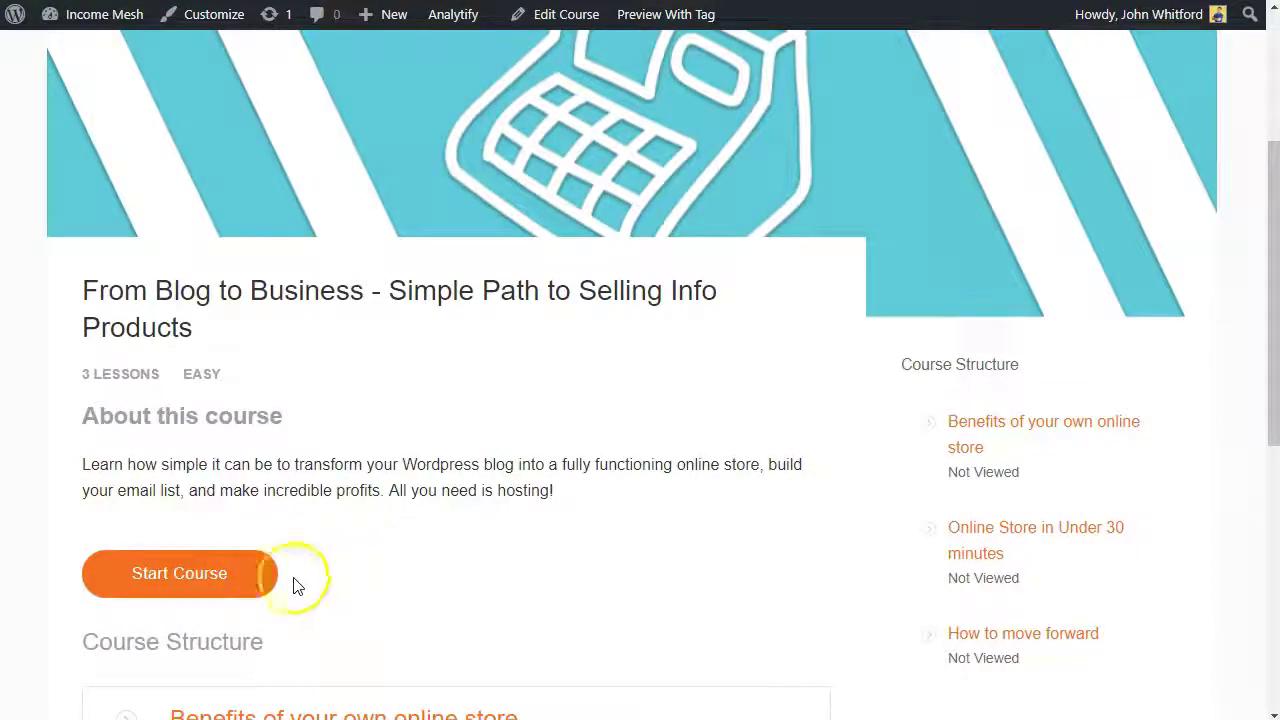
click(200, 588)
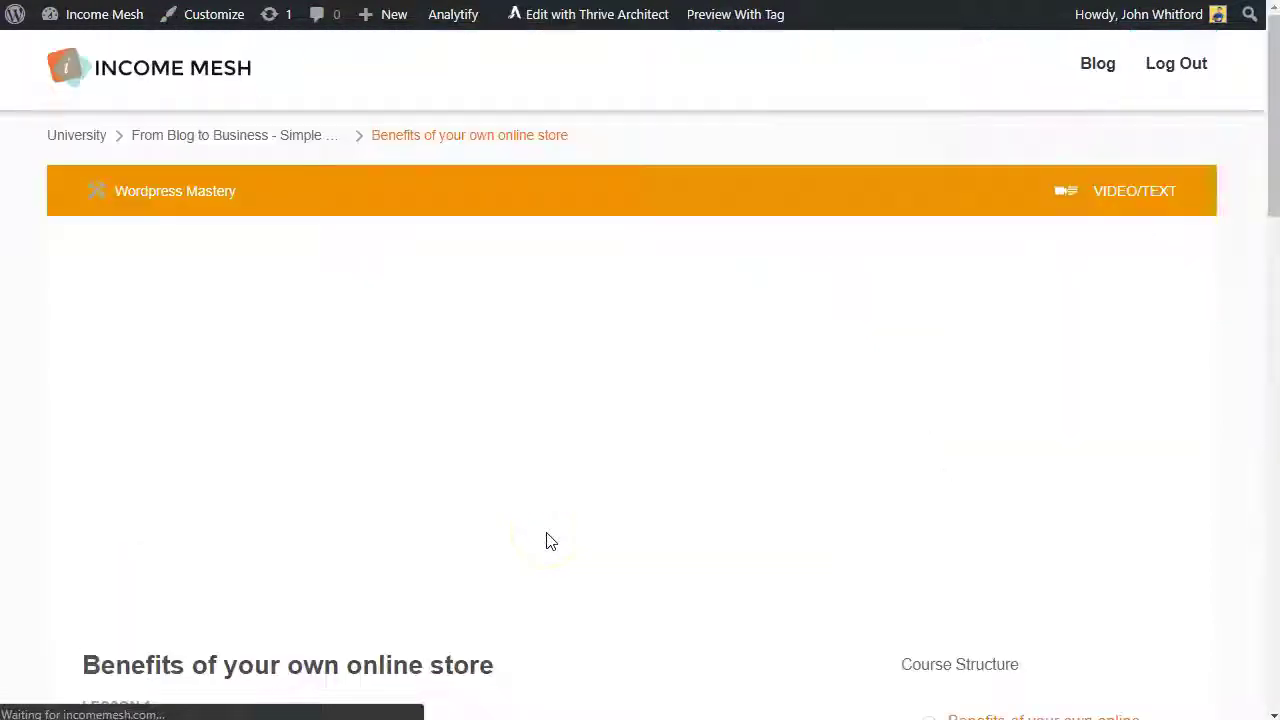